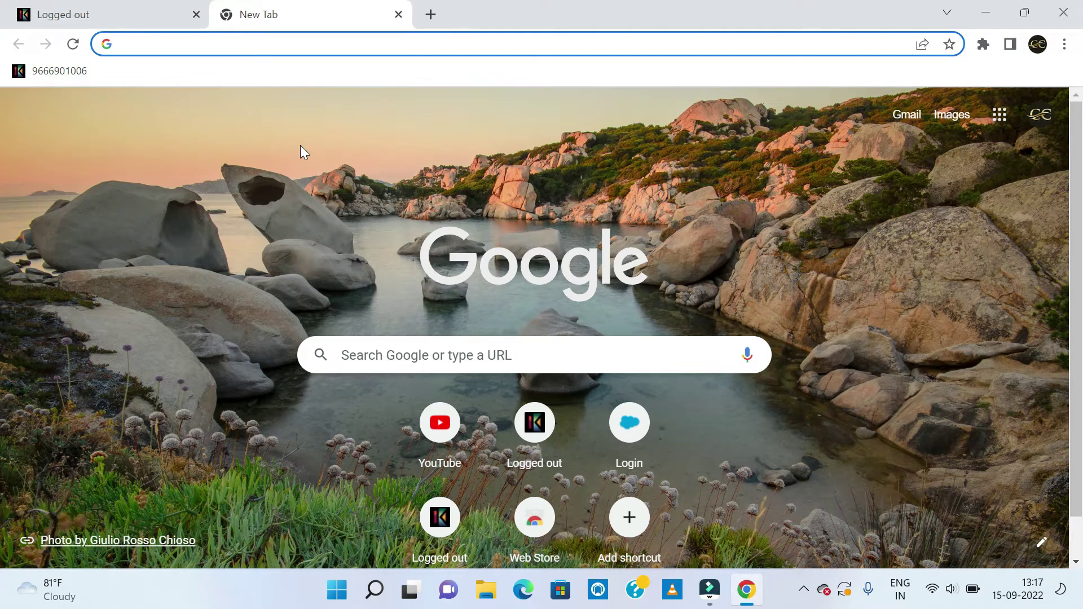
Search Google for 'salesforce webassessor' using the suggestion from typing 'sal'.
{"action": "type", "text": "sal"}
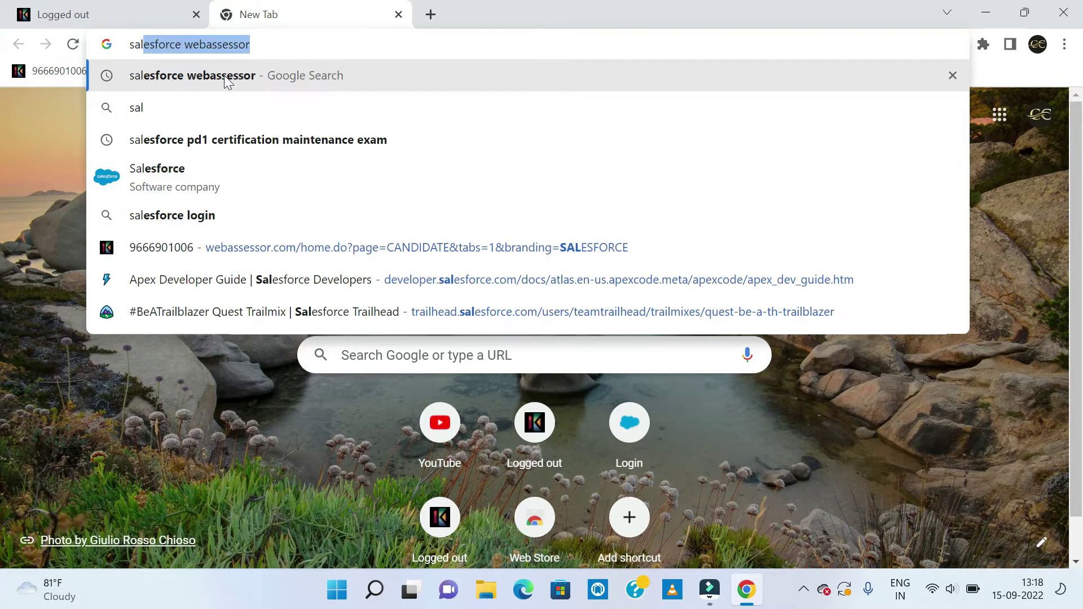
{"action": "left_click", "coordinate": [224, 75]}
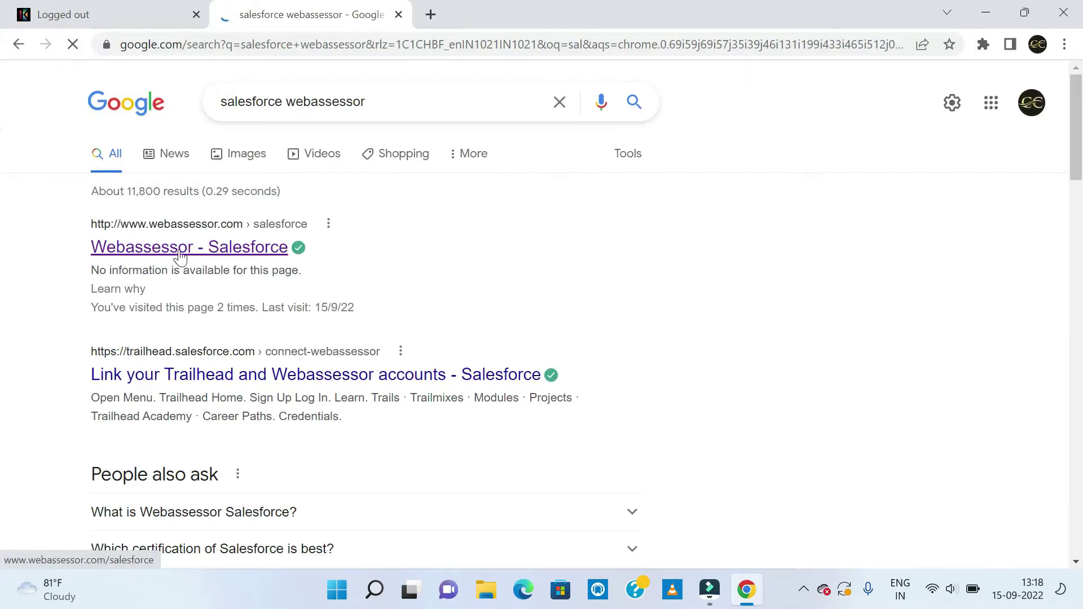
Open the Webassessor - Salesforce result and start creating a new Webassessor login.
{"action": "left_click", "coordinate": [179, 255]}
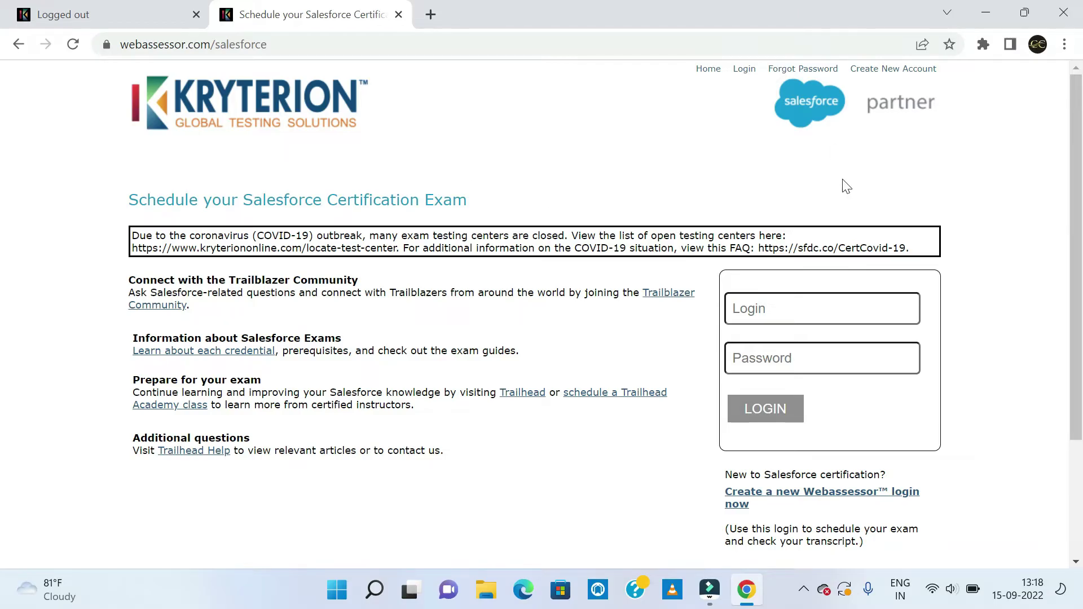
{"action": "scroll", "coordinate": [846, 186], "scroll_direction": "down", "scroll_amount": 3}
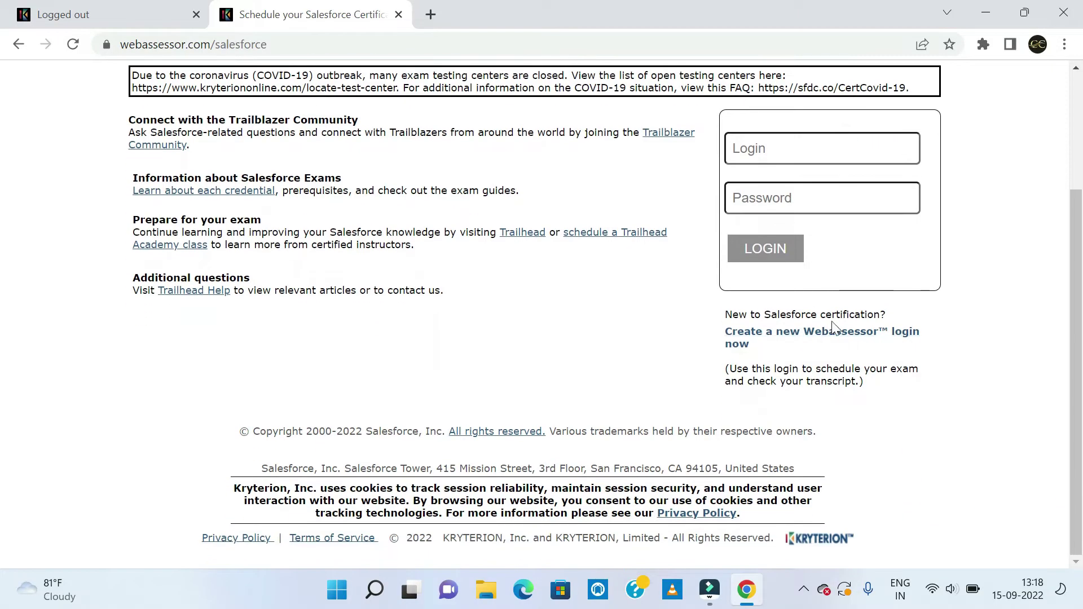
{"action": "left_click", "coordinate": [766, 343]}
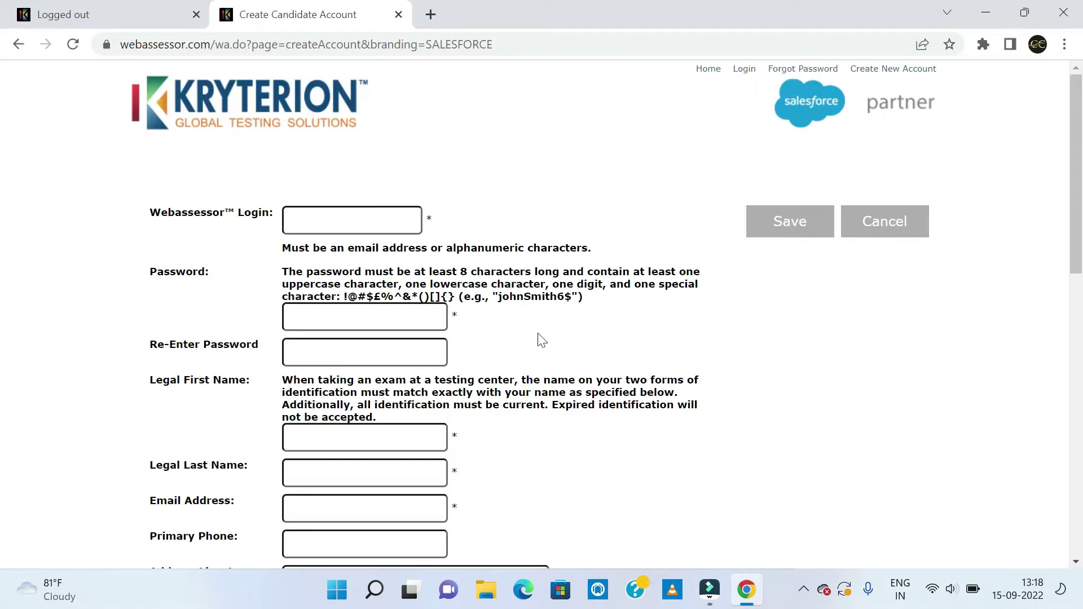
Enter the new account's login, password, legal name, email, phone and address details.
{"action": "scroll", "coordinate": [540, 338], "scroll_direction": "down", "scroll_amount": 2}
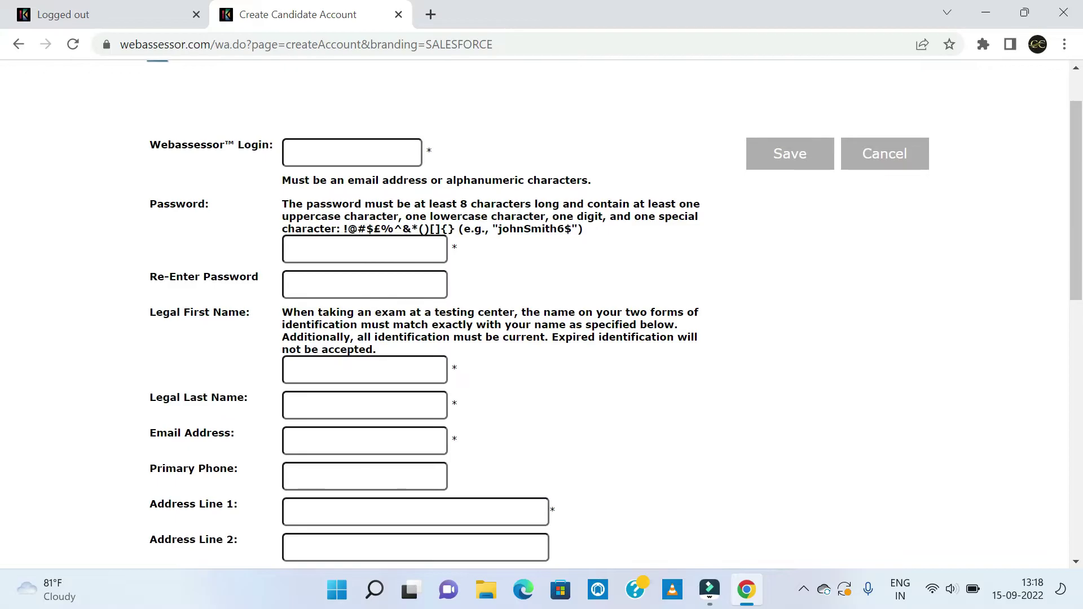
{"action": "scroll", "coordinate": [536, 338], "scroll_direction": "up", "scroll_amount": 2}
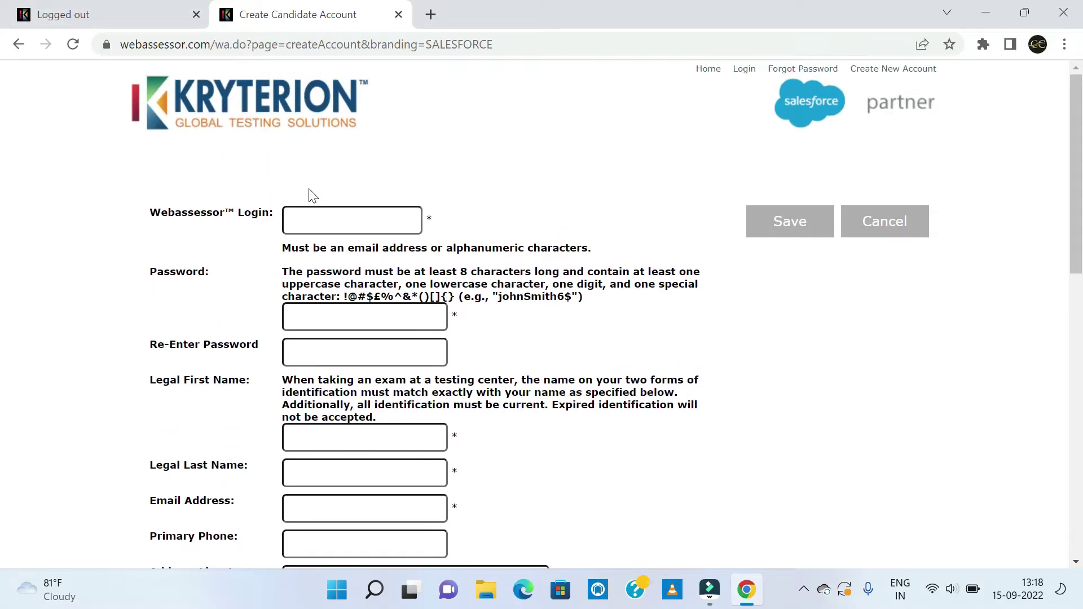
{"action": "left_click", "coordinate": [311, 225]}
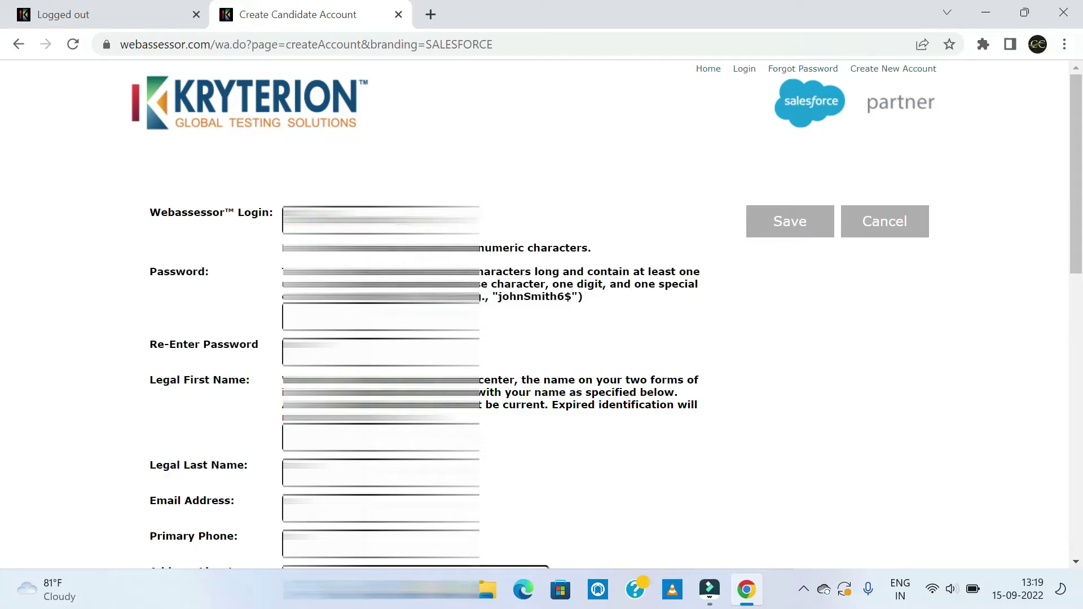
{"action": "key", "text": "Tab"}
{"action": "key", "text": "Tab"}
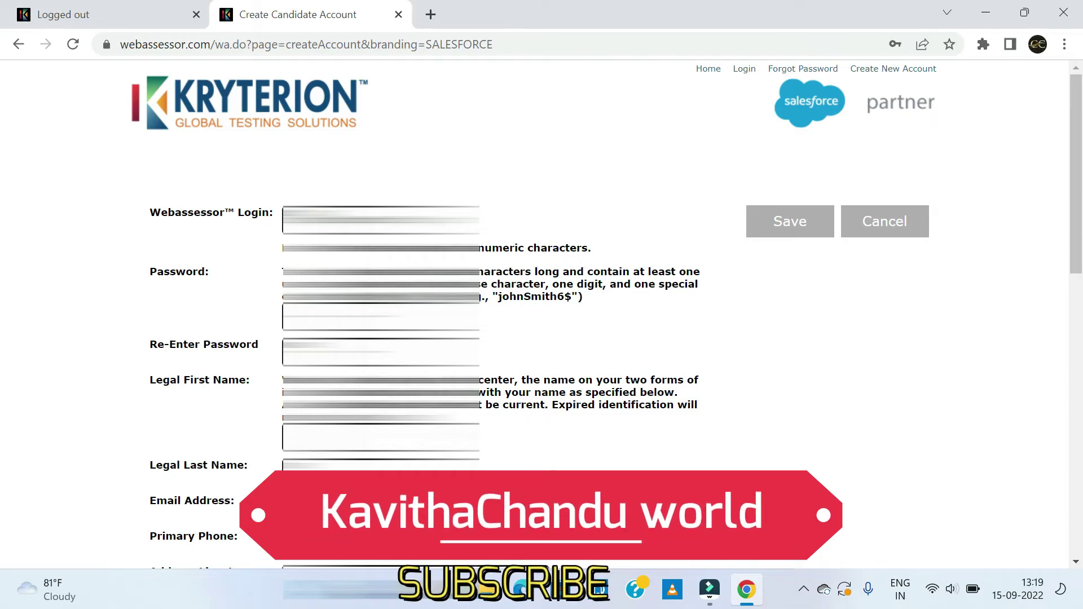
{"action": "scroll", "coordinate": [501, 438], "scroll_direction": "down", "scroll_amount": 1}
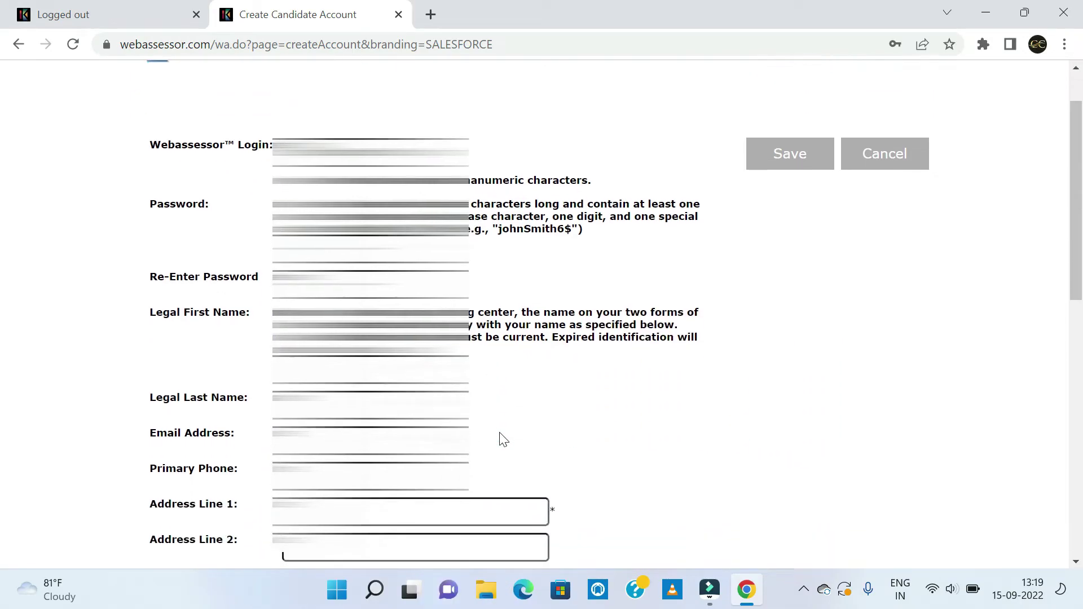
{"action": "scroll", "coordinate": [504, 439], "scroll_direction": "down", "scroll_amount": 2}
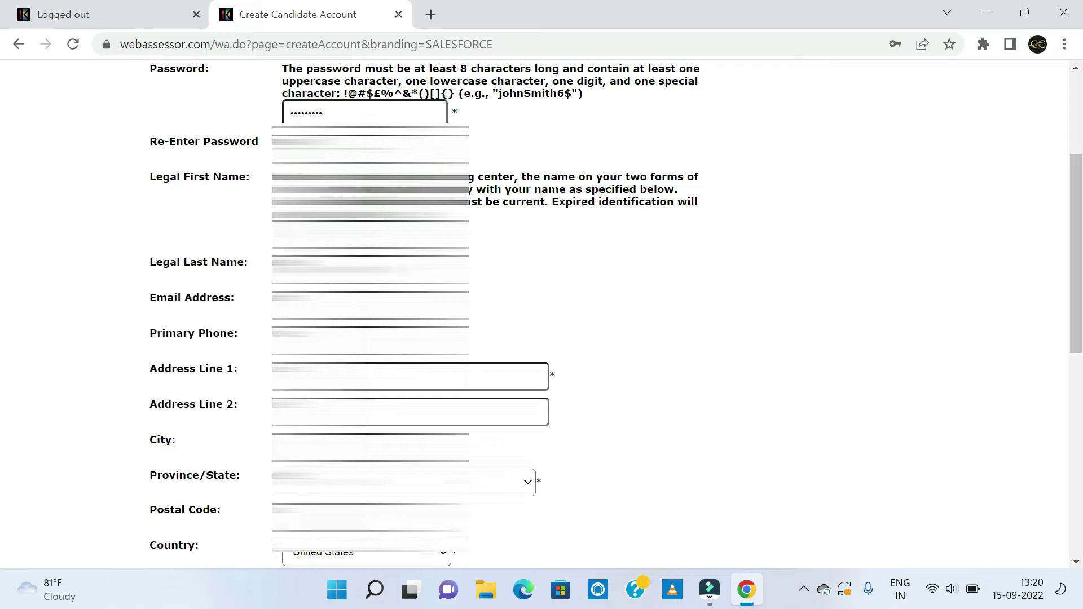
{"action": "scroll", "coordinate": [536, 314], "scroll_direction": "down", "scroll_amount": 2}
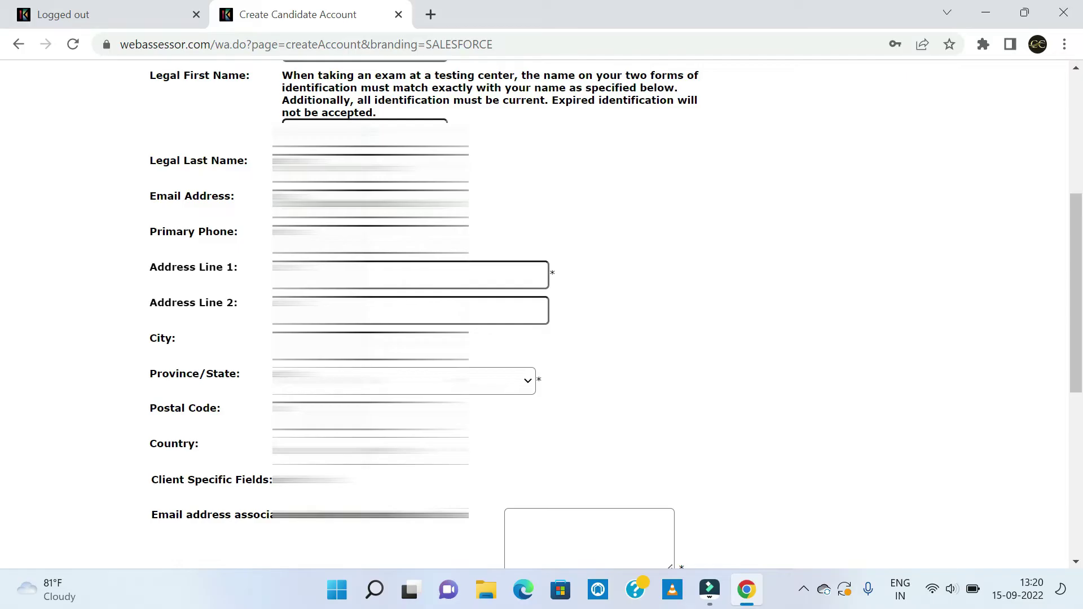
{"action": "left_click", "coordinate": [804, 358]}
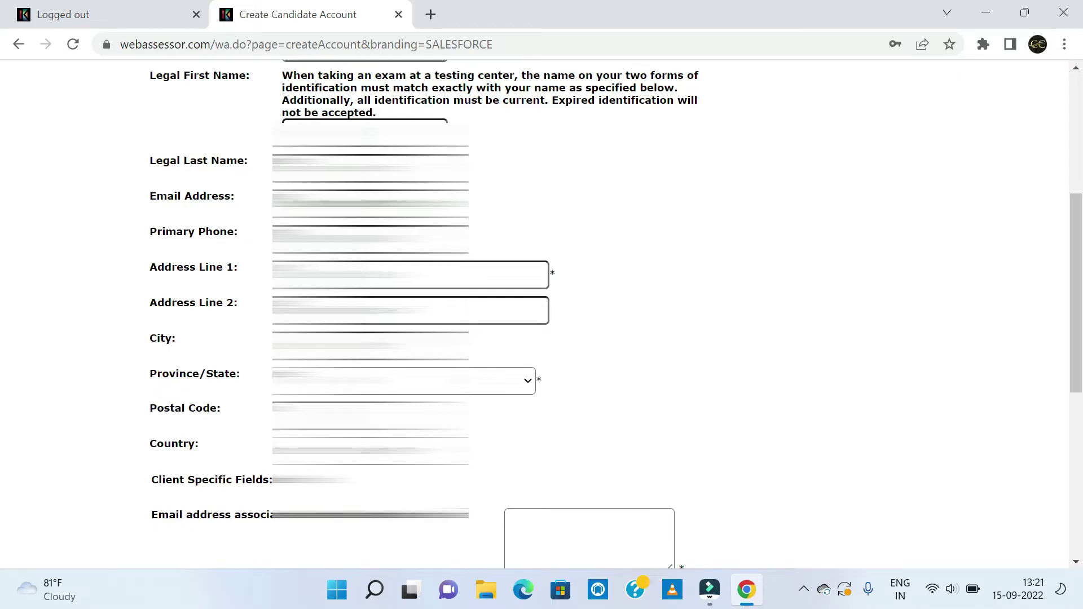
Select India as the country and re-choose the province/state in the address dropdowns.
{"action": "key", "text": "alt+Down"}
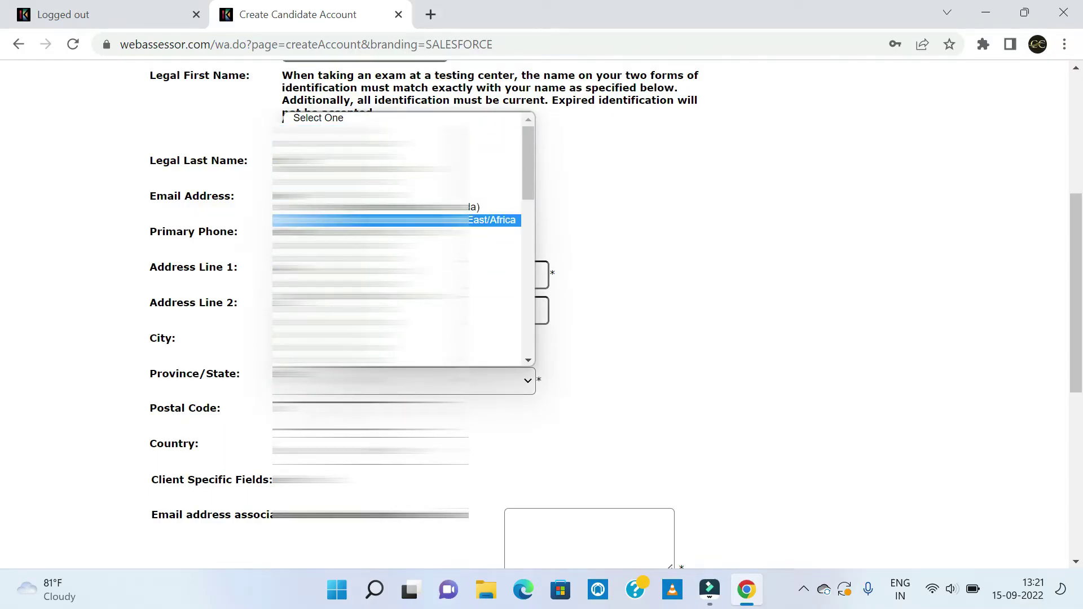
{"action": "key", "text": "Tab"}
{"action": "key", "text": "alt+Down"}
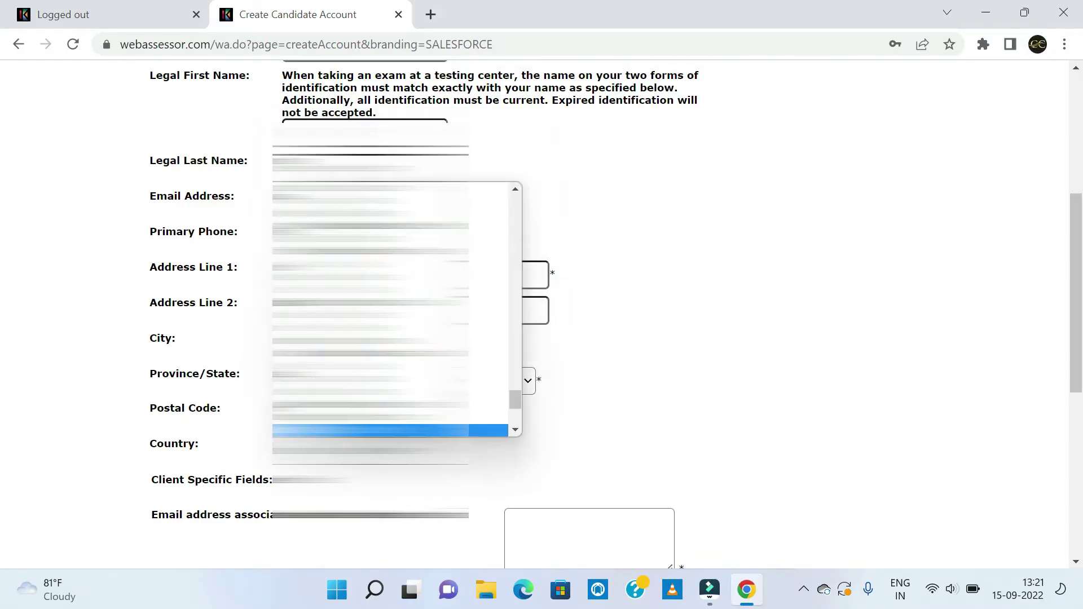
{"action": "key", "text": "Page_Up"}
{"action": "key", "text": "Up"}
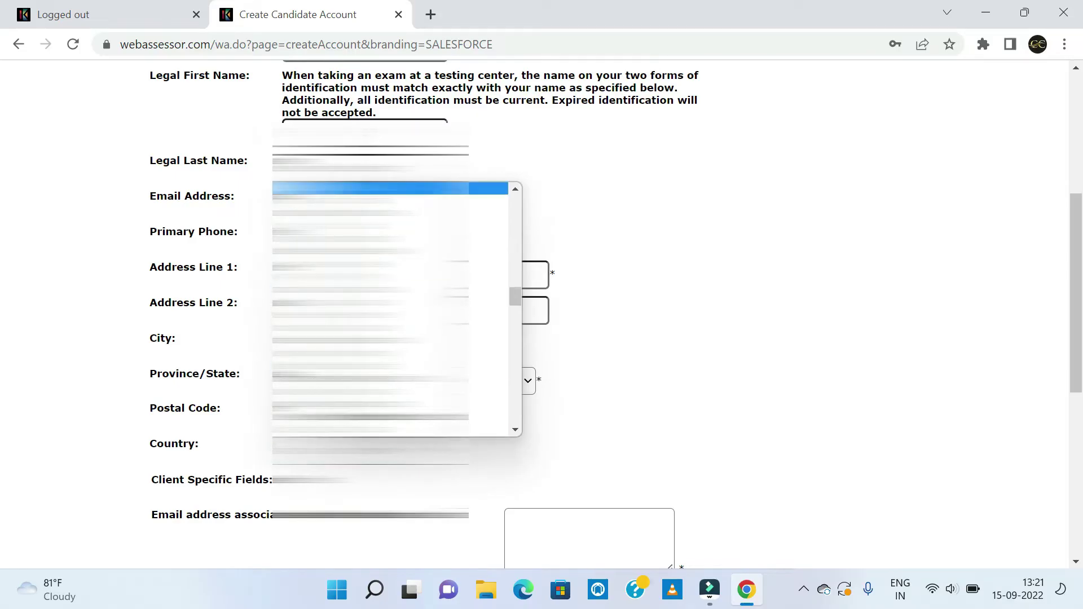
{"action": "key", "text": "Down"}
{"action": "key", "text": "Return"}
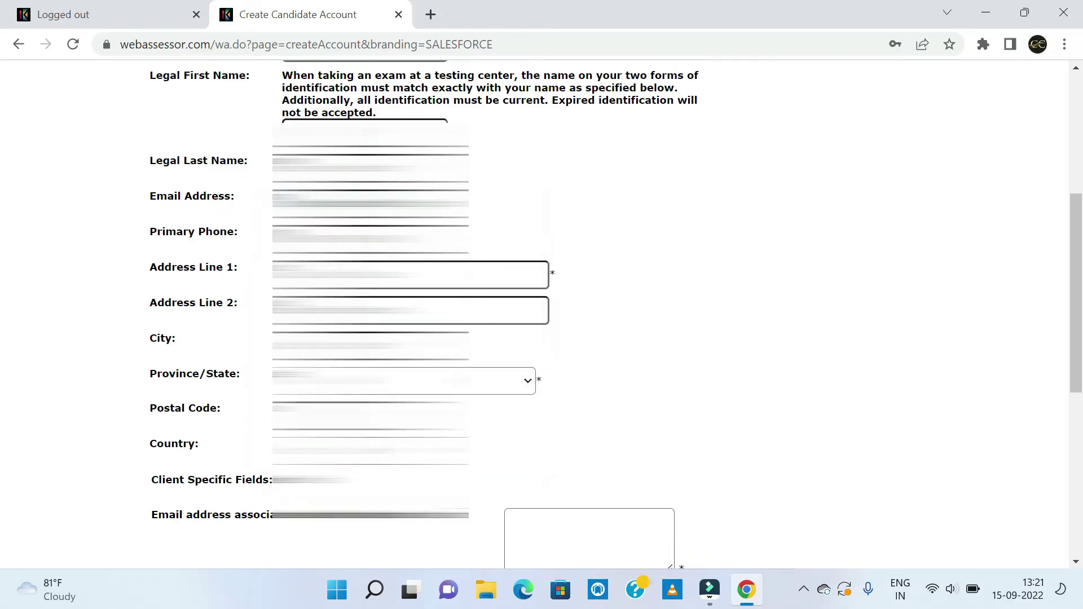
{"action": "key", "text": "alt+Down"}
{"action": "key", "text": "Down"}
{"action": "key", "text": "Down"}
{"action": "key", "text": "Down"}
{"action": "key", "text": "Down"}
{"action": "key", "text": "Down"}
{"action": "key", "text": "Down"}
{"action": "key", "text": "Down"}
{"action": "key", "text": "Up"}
{"action": "key", "text": "Up"}
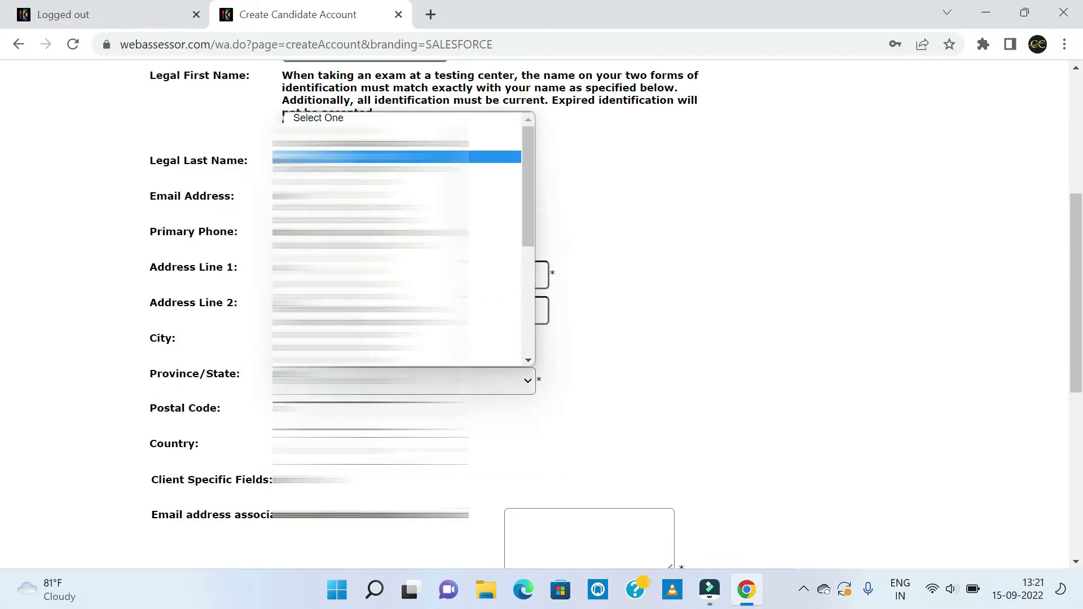
{"action": "key", "text": "Return"}
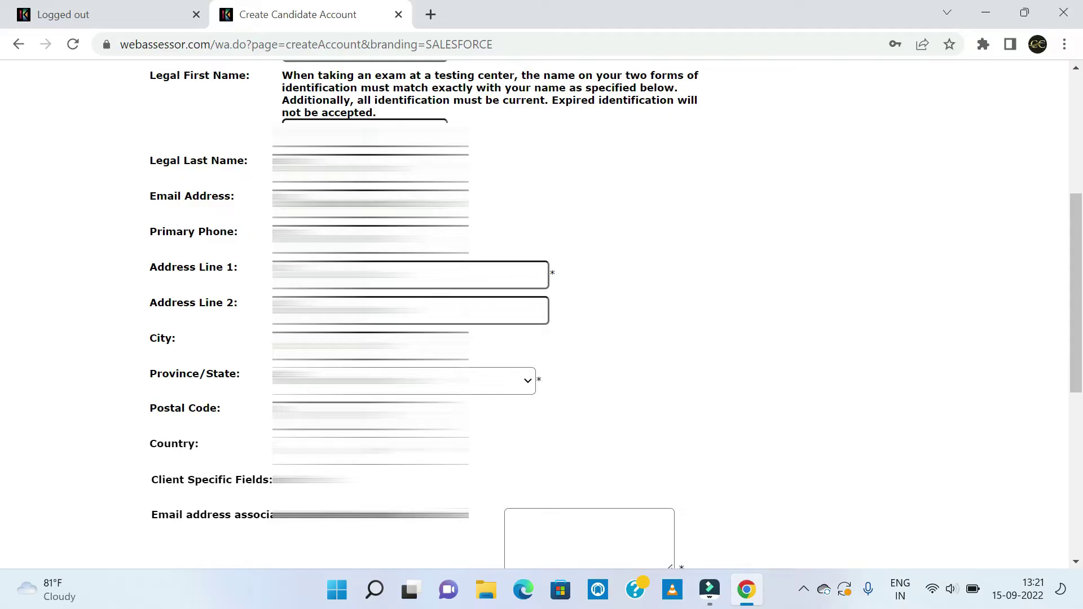
Complete the Salesforce email, Company Name, certificate name and 'Are you a' fields.
{"action": "scroll", "coordinate": [485, 449], "scroll_direction": "down", "scroll_amount": 3}
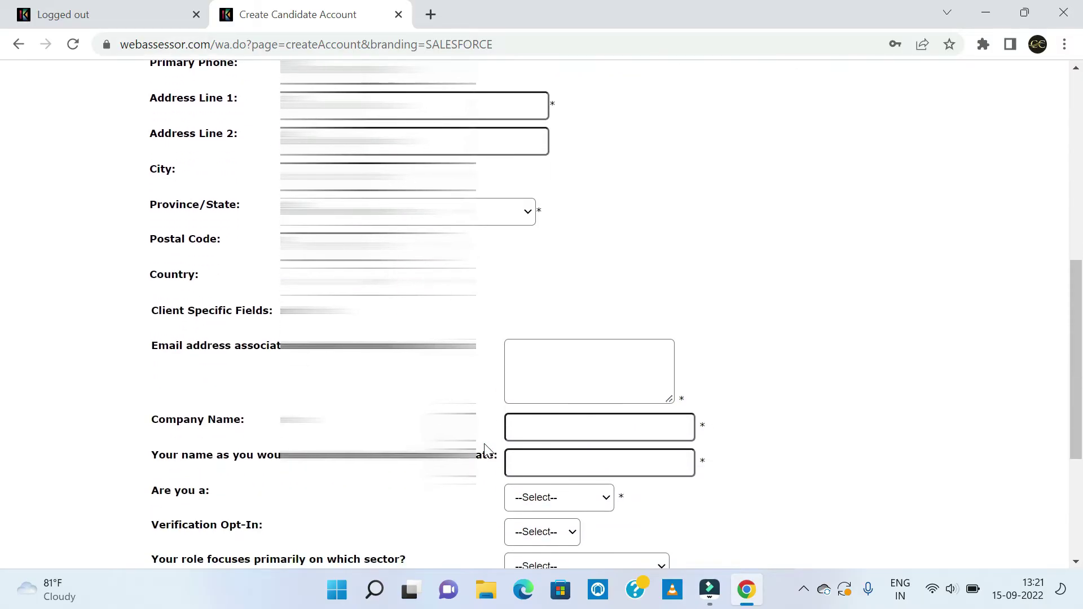
{"action": "scroll", "coordinate": [486, 449], "scroll_direction": "down", "scroll_amount": 1}
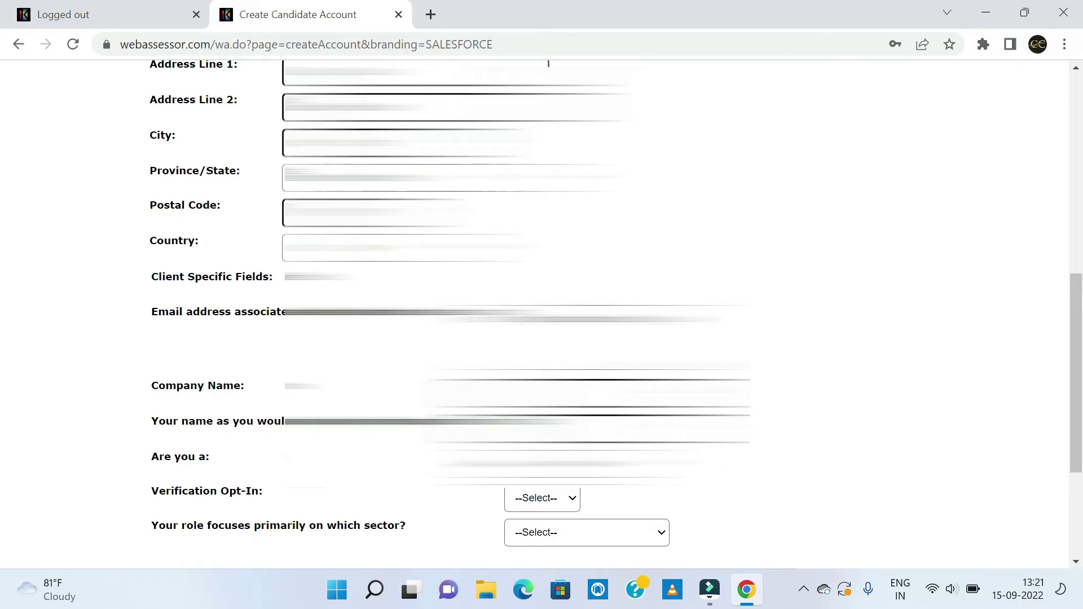
{"action": "scroll", "coordinate": [541, 313], "scroll_direction": "down", "scroll_amount": 2}
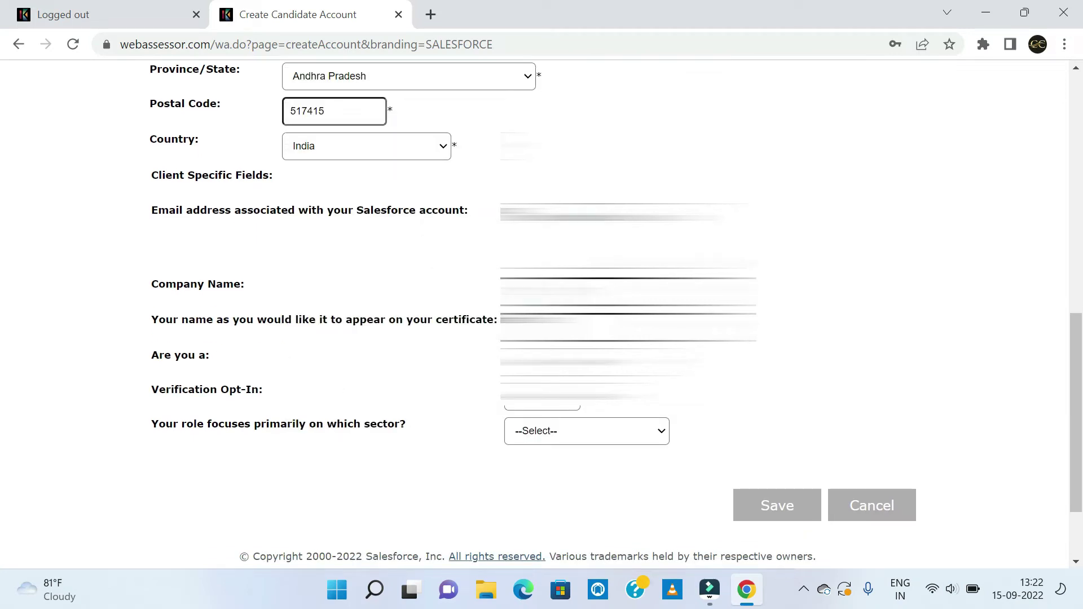
{"action": "scroll", "coordinate": [737, 408], "scroll_direction": "down", "scroll_amount": 1}
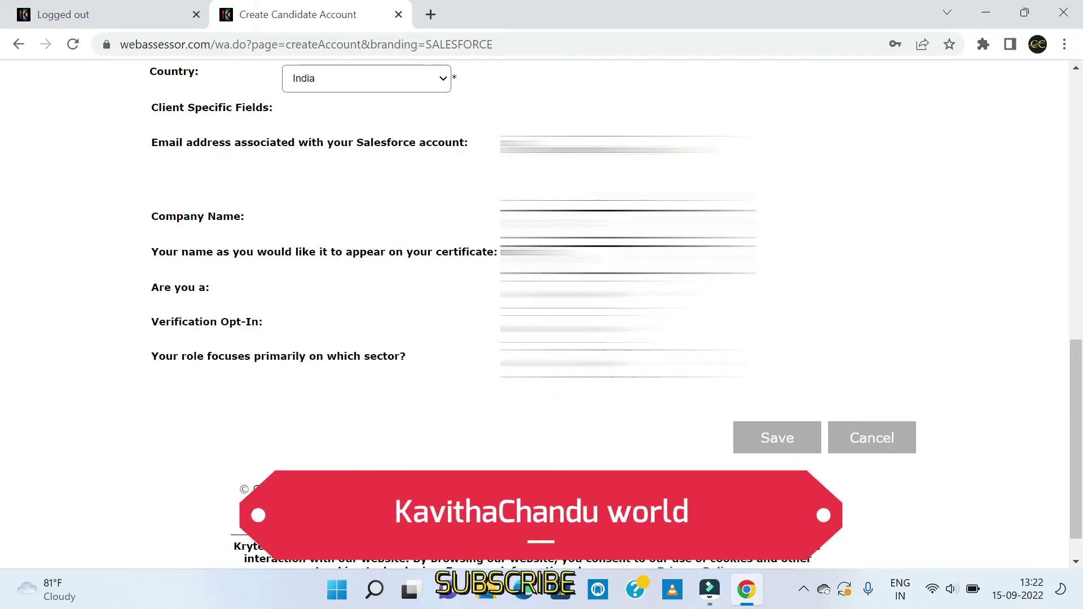
Answer the verification opt-in, pick the role's sector, and save the candidate account.
{"action": "left_click", "coordinate": [581, 327]}
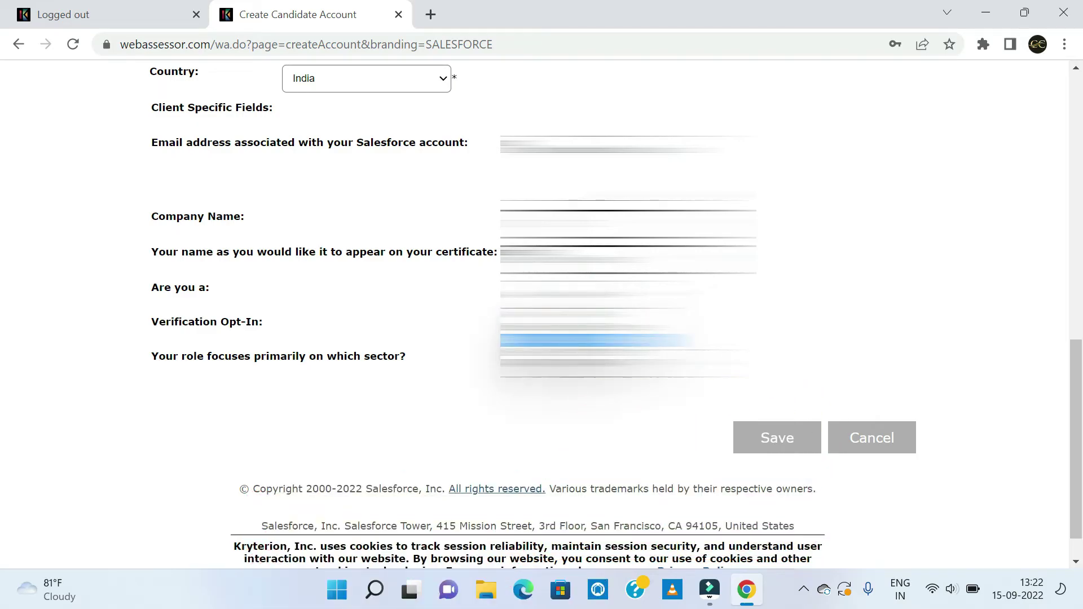
{"action": "left_click", "coordinate": [582, 327]}
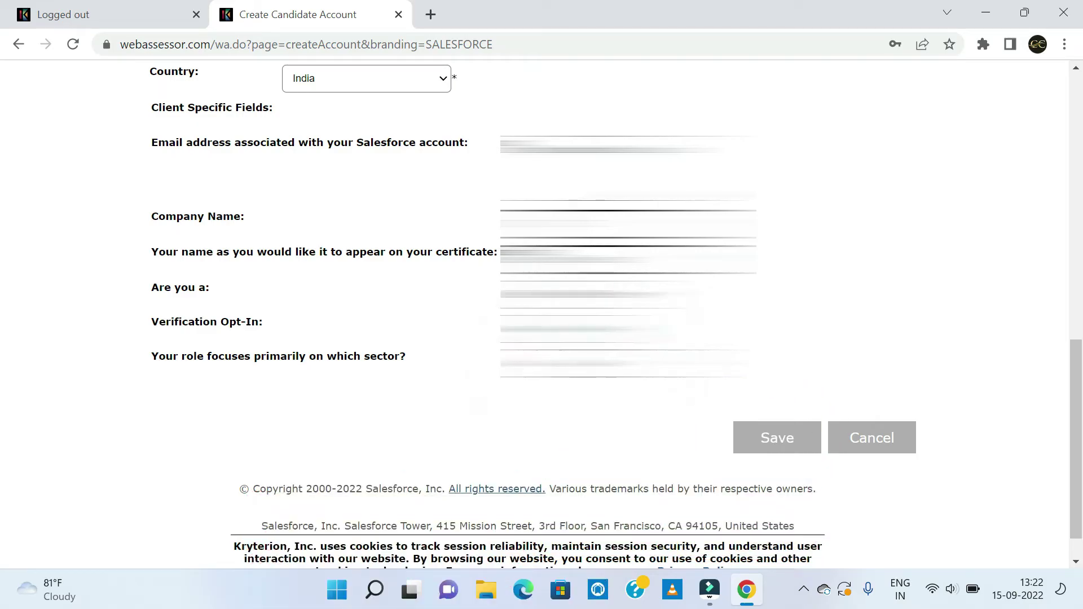
{"action": "left_click", "coordinate": [581, 356]}
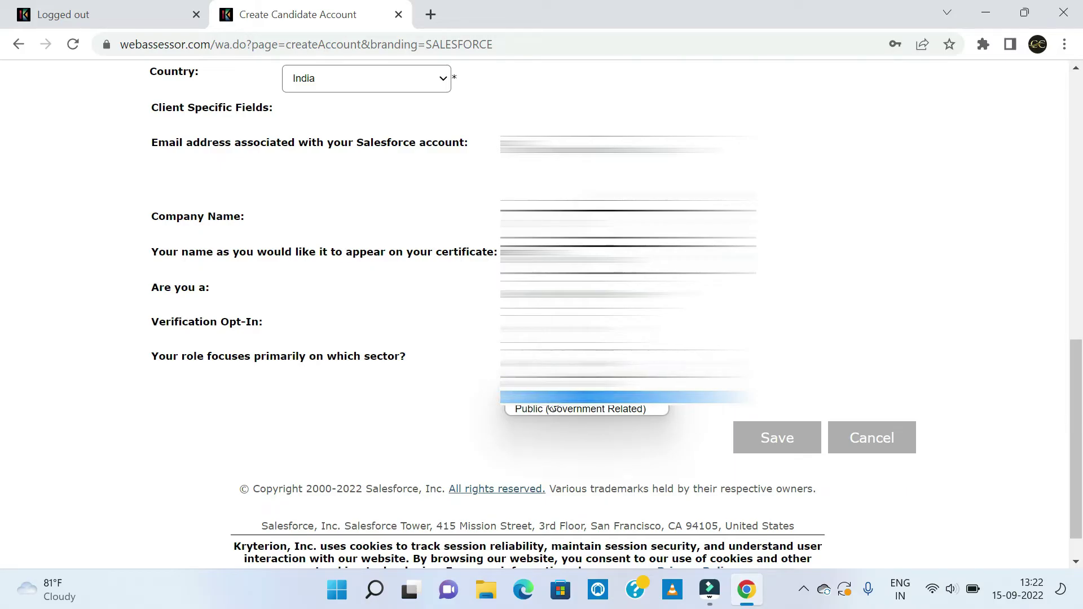
{"action": "left_click", "coordinate": [559, 409]}
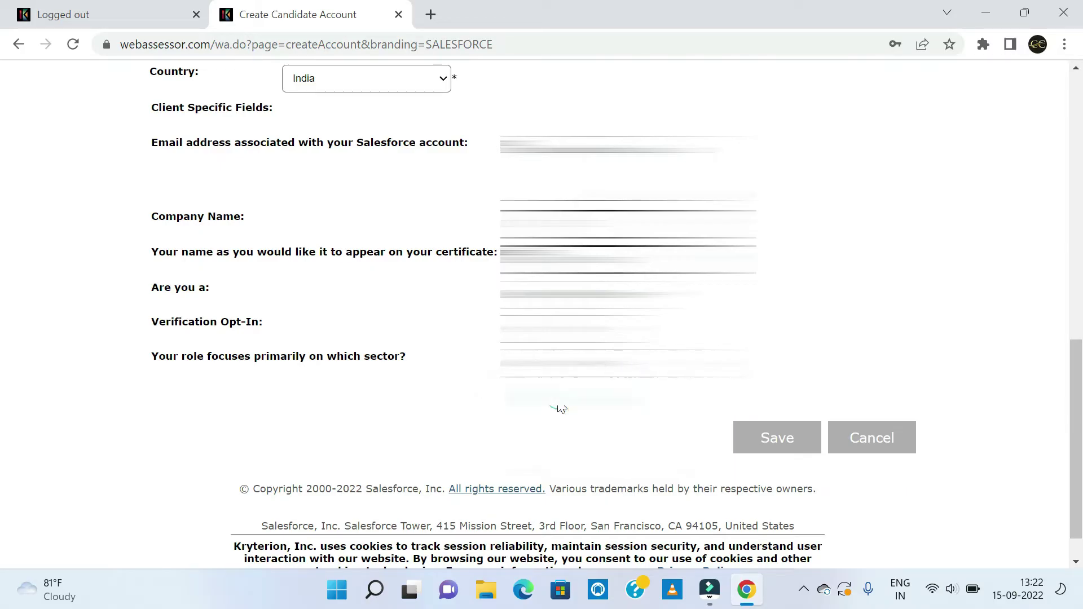
{"action": "left_click", "coordinate": [766, 445]}
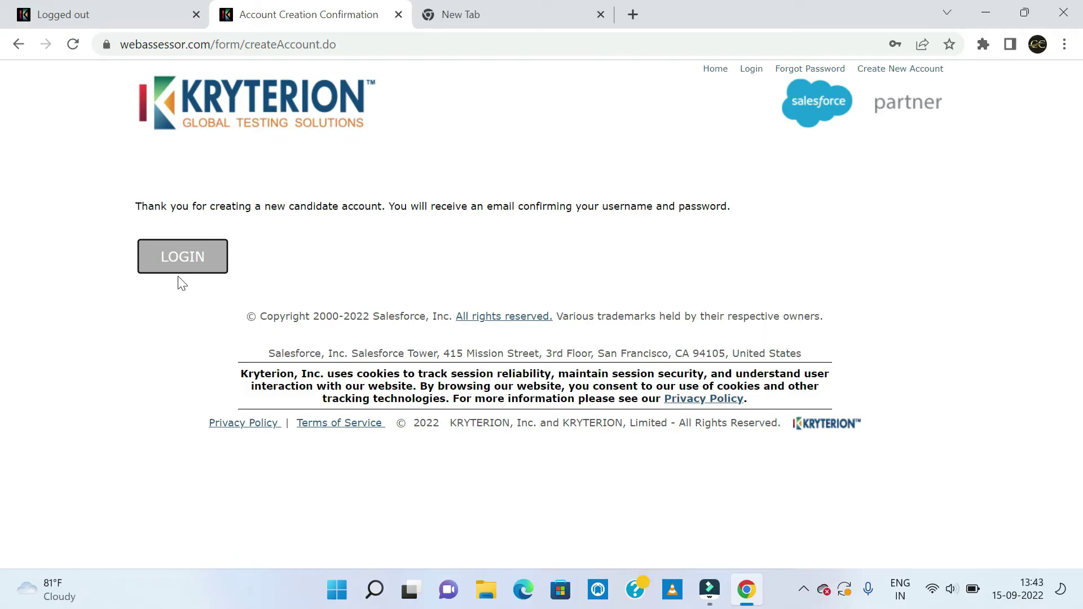
Continue from the Account Creation Confirmation page to the Webassessor login page.
{"action": "left_click", "coordinate": [197, 257]}
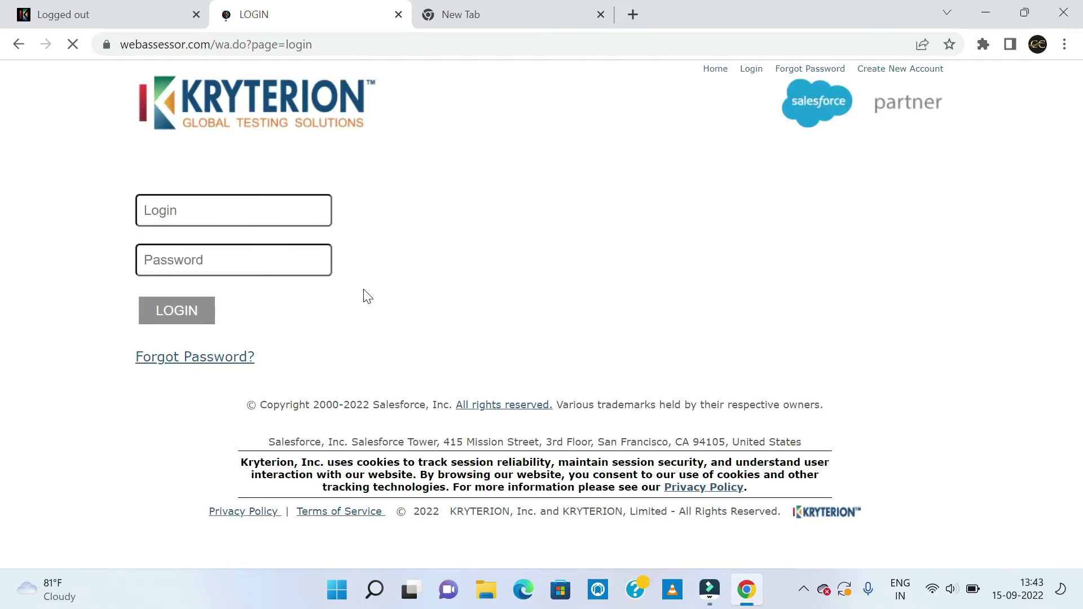
Sign in with the pasted account username and the account password.
{"action": "left_click", "coordinate": [191, 225]}
{"action": "key", "text": "ctrl+v"}
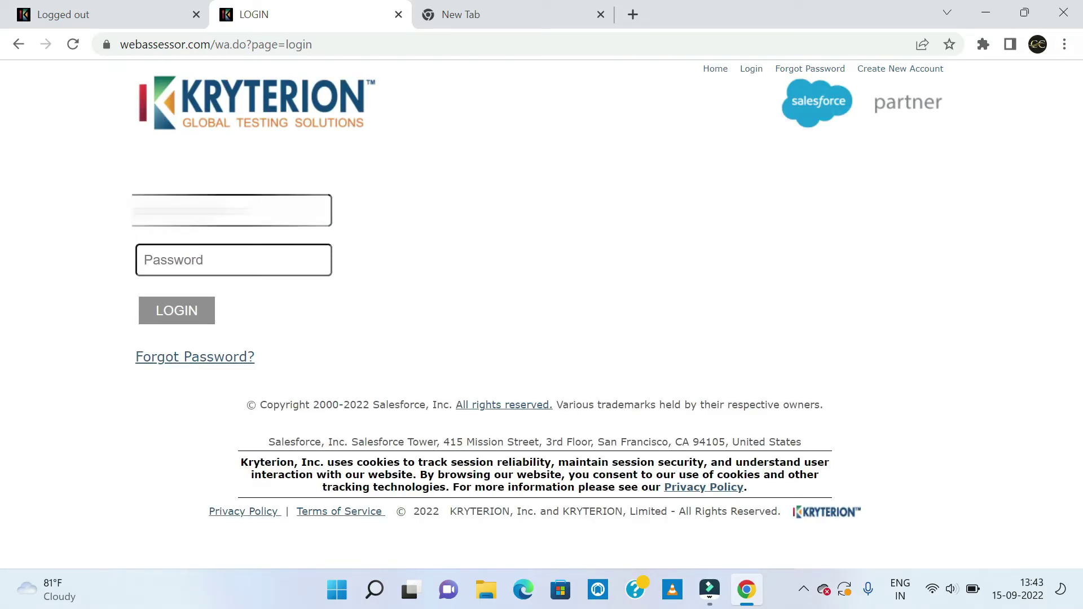
{"action": "left_click", "coordinate": [191, 267]}
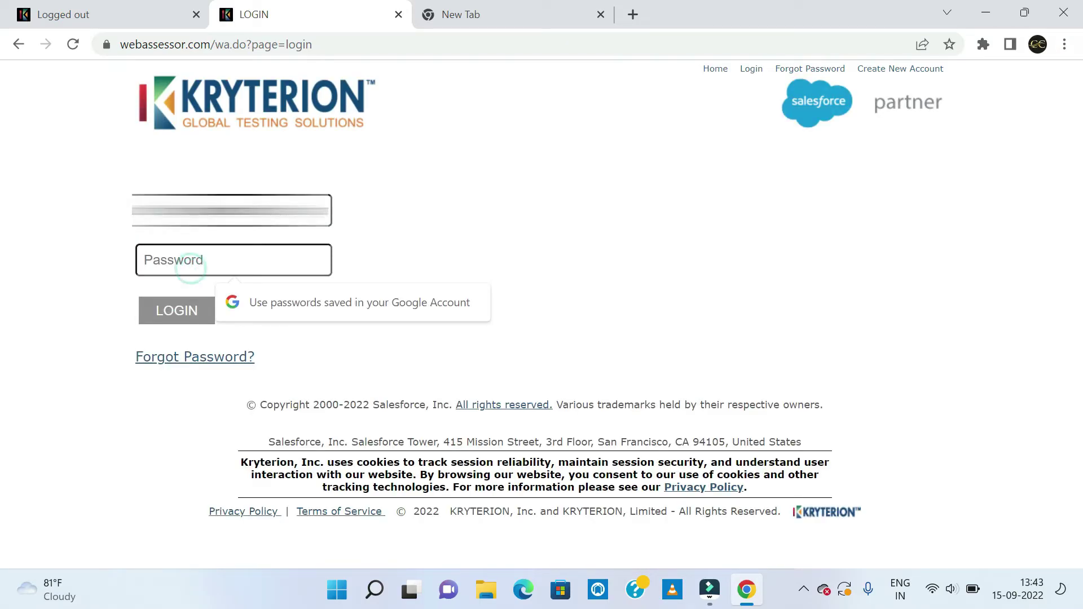
{"action": "type", "text": "pass"}
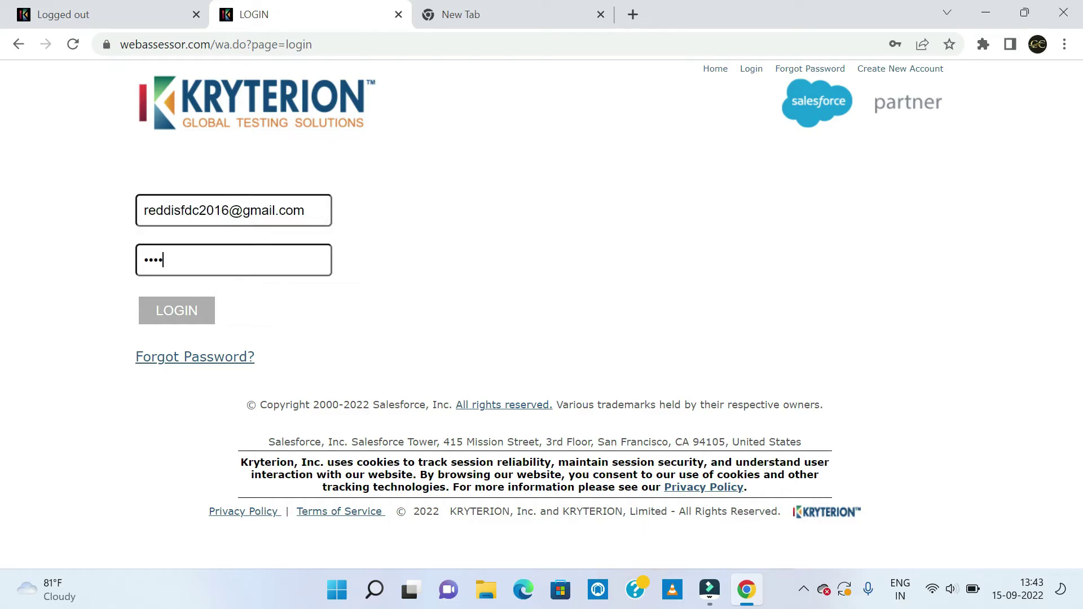
{"action": "type", "text": "wor"}
{"action": "left_click", "coordinate": [198, 321]}
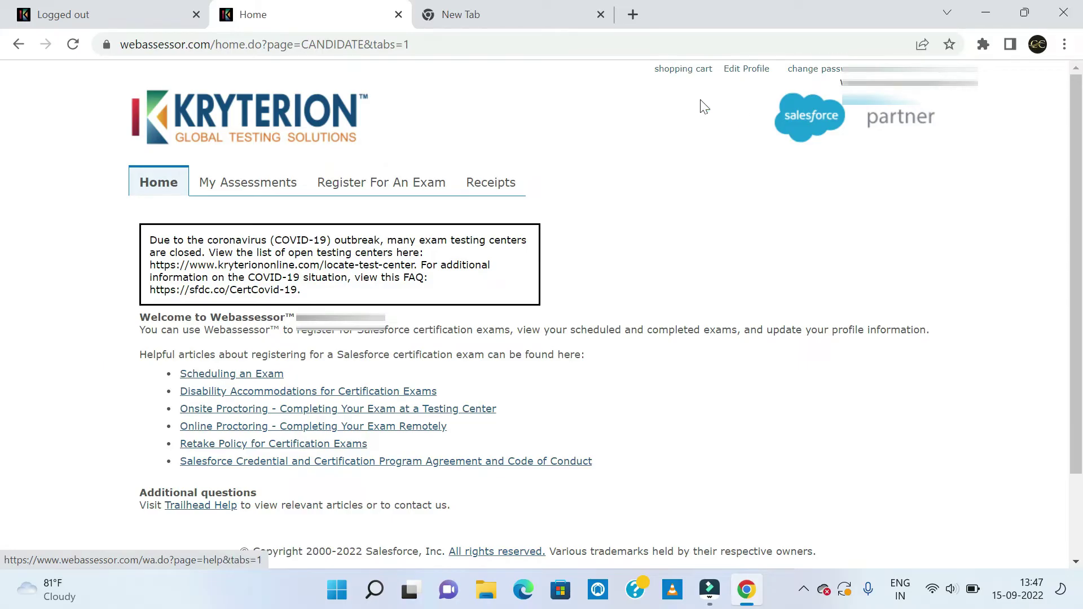
Check My Assessments for scheduled, in-progress or completed exams; none exist yet.
{"action": "left_click", "coordinate": [267, 186]}
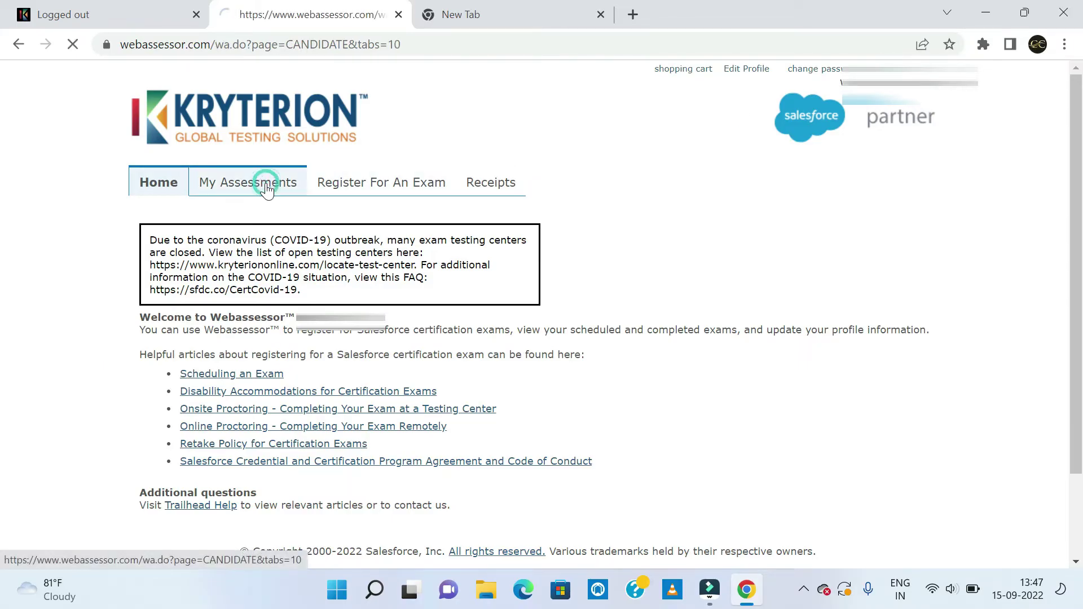
{"action": "left_click", "coordinate": [657, 283]}
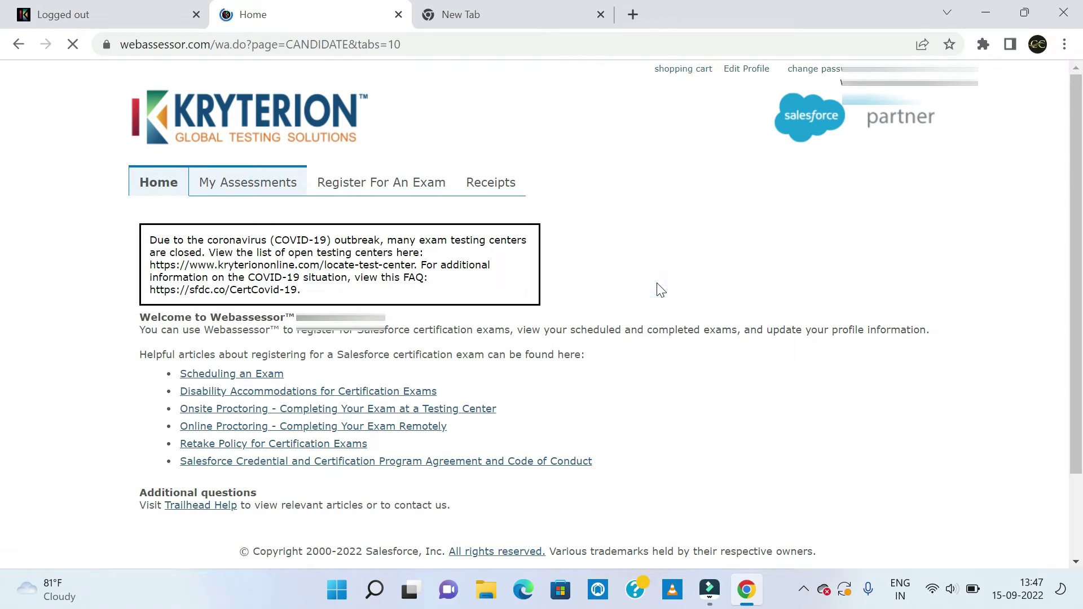
{"action": "scroll", "coordinate": [657, 284], "scroll_direction": "down", "scroll_amount": 5}
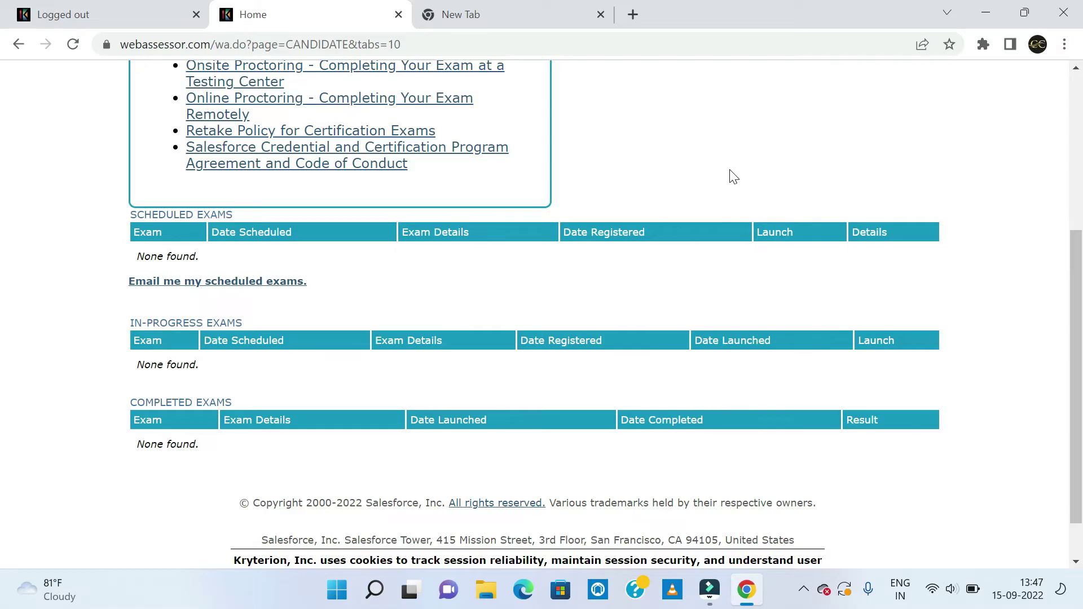
{"action": "scroll", "coordinate": [732, 176], "scroll_direction": "up", "scroll_amount": 5}
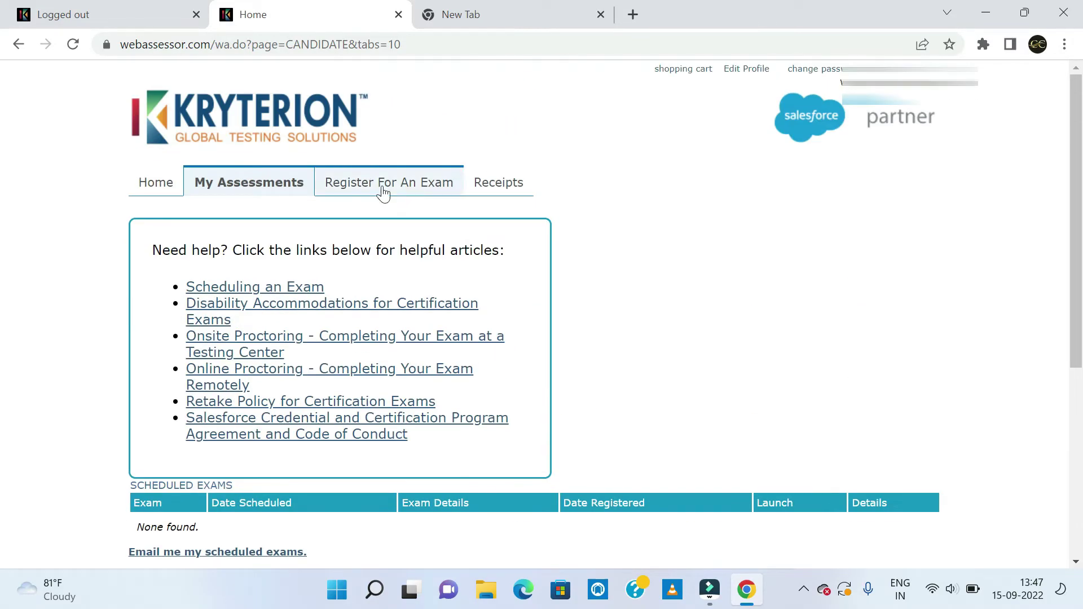
Open the Register For An Exam catalog and scroll through its categories.
{"action": "left_click", "coordinate": [386, 190]}
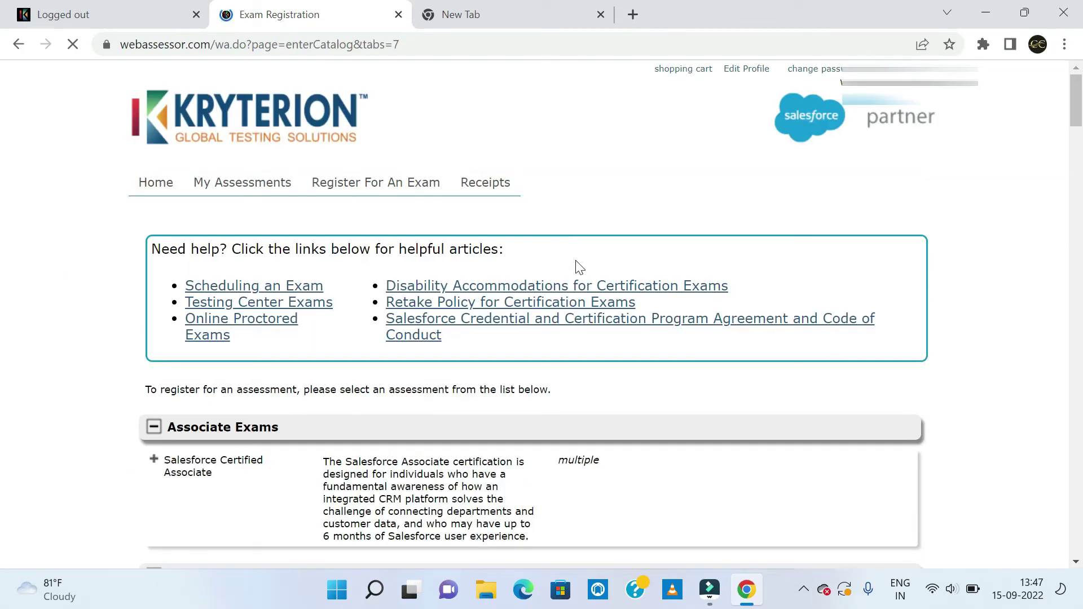
{"action": "scroll", "coordinate": [575, 262], "scroll_direction": "down", "scroll_amount": 3}
{"action": "scroll", "coordinate": [575, 266], "scroll_direction": "down", "scroll_amount": 1}
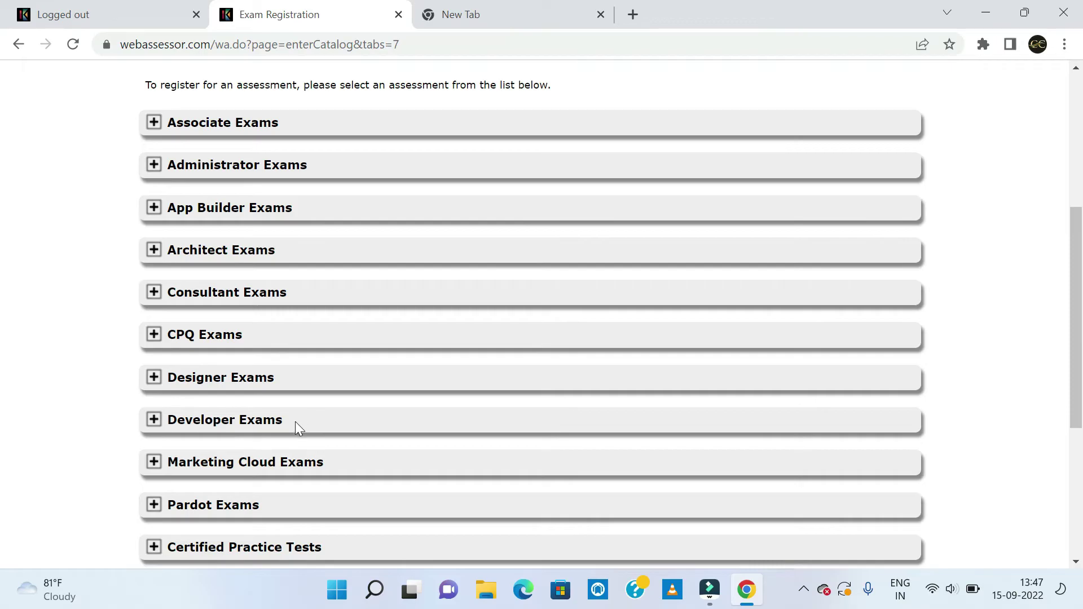
Expand Developer Exams and browse its list for Platform Developer I.
{"action": "left_click", "coordinate": [154, 421]}
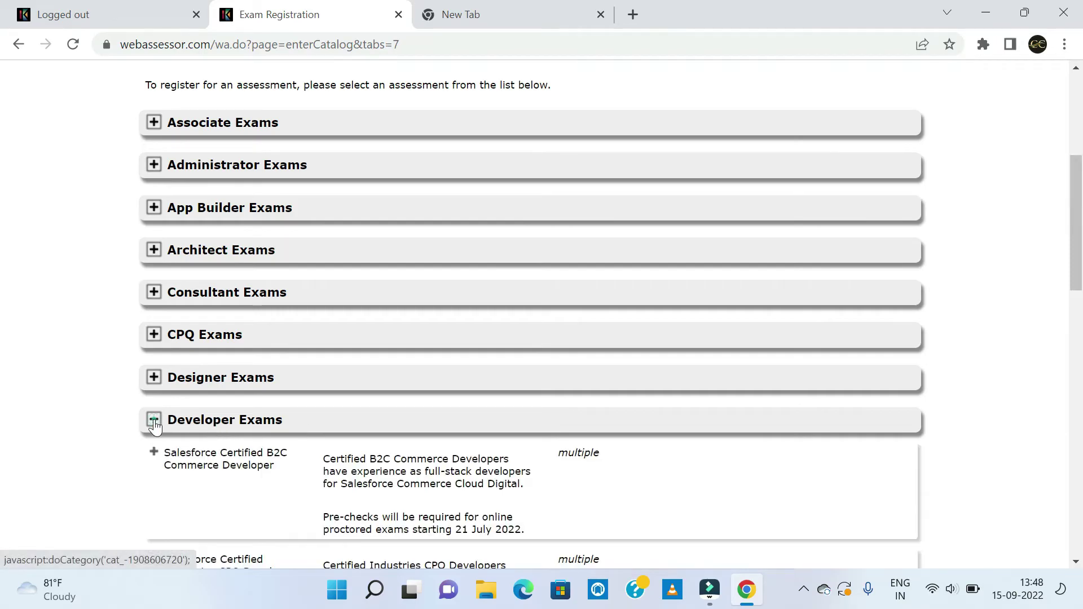
{"action": "left_click", "coordinate": [100, 417]}
{"action": "scroll", "coordinate": [100, 416], "scroll_direction": "down", "scroll_amount": 4}
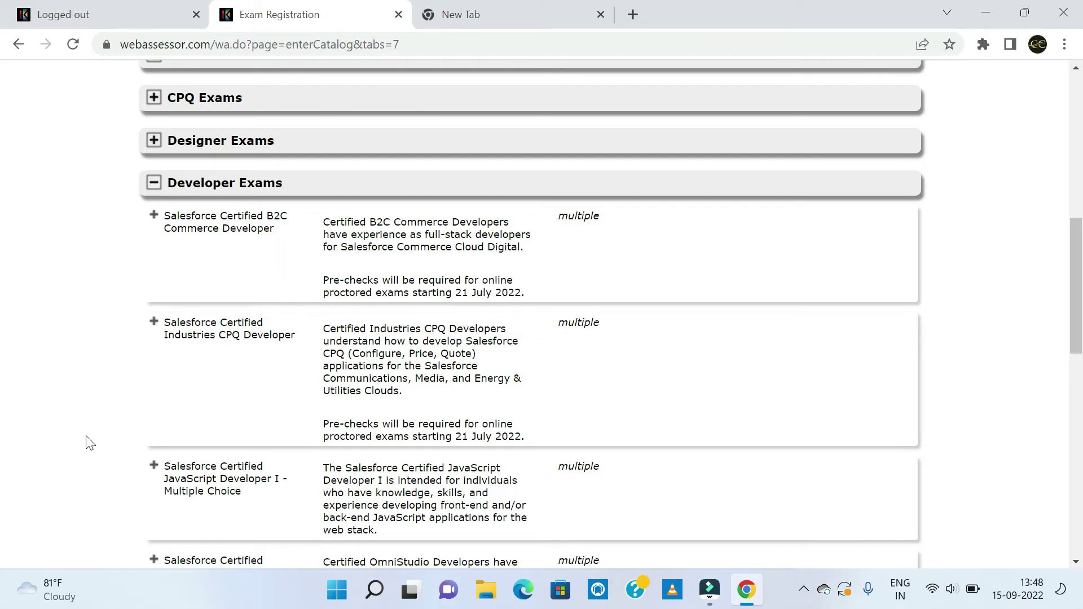
{"action": "scroll", "coordinate": [55, 491], "scroll_direction": "down", "scroll_amount": 1}
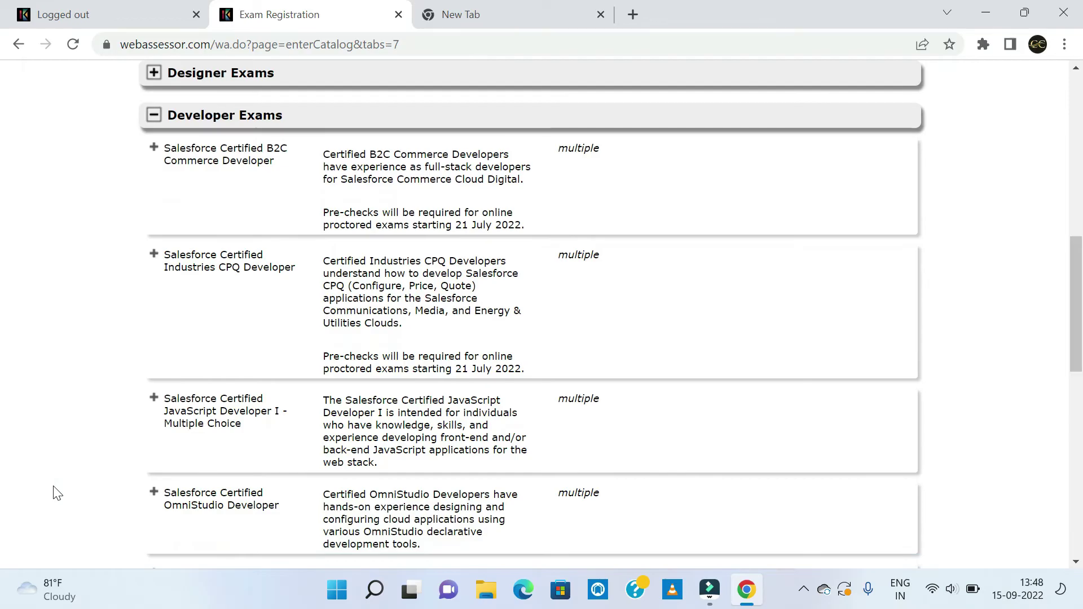
{"action": "scroll", "coordinate": [55, 492], "scroll_direction": "down", "scroll_amount": 4}
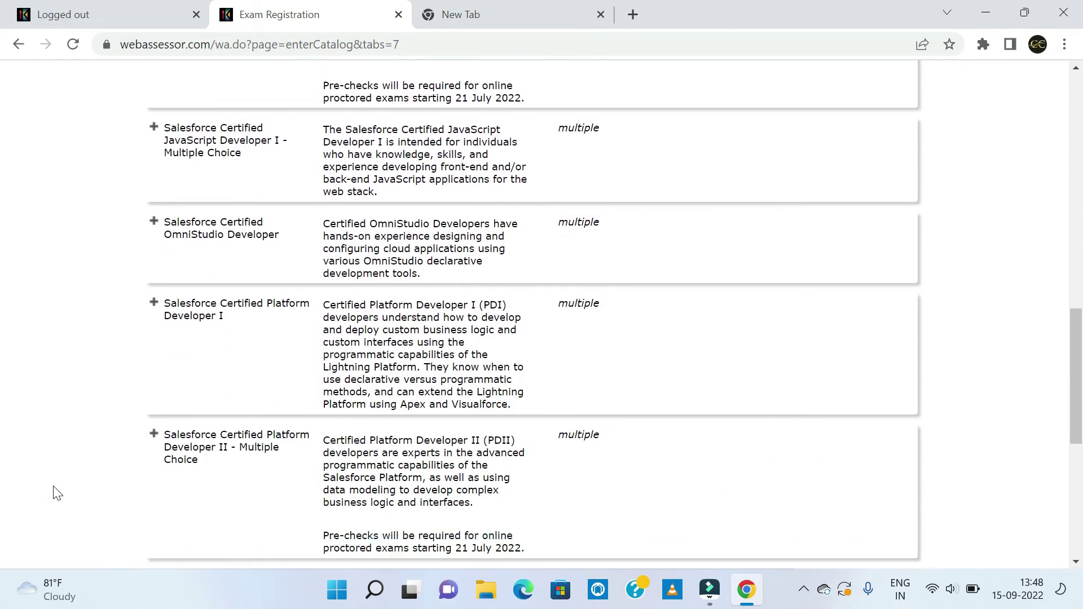
{"action": "scroll", "coordinate": [57, 492], "scroll_direction": "down", "scroll_amount": 2}
{"action": "scroll", "coordinate": [57, 493], "scroll_direction": "up", "scroll_amount": 1}
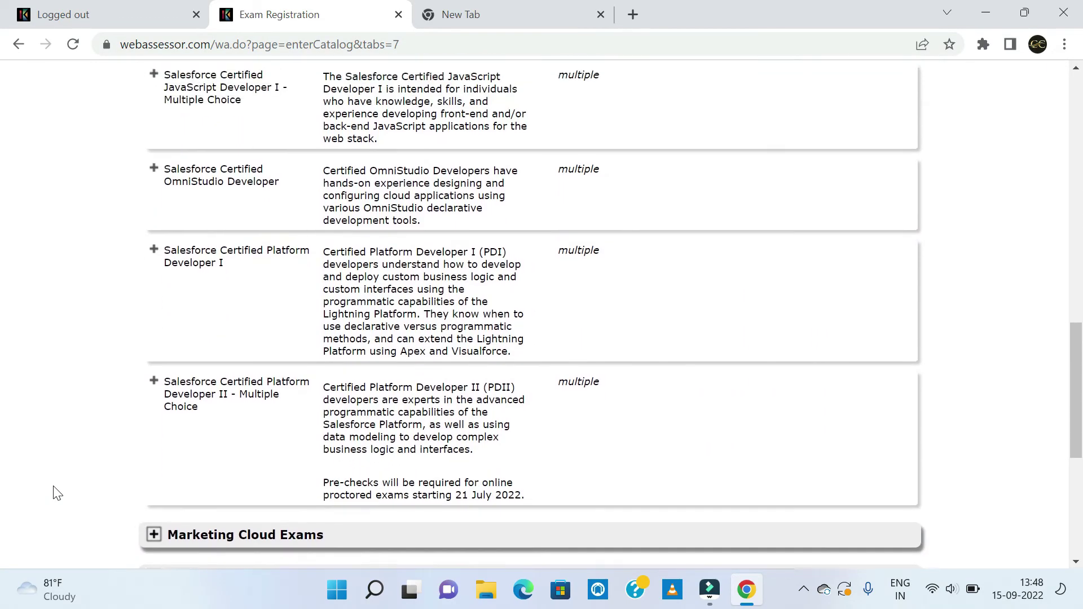
{"action": "scroll", "coordinate": [57, 493], "scroll_direction": "up", "scroll_amount": 11}
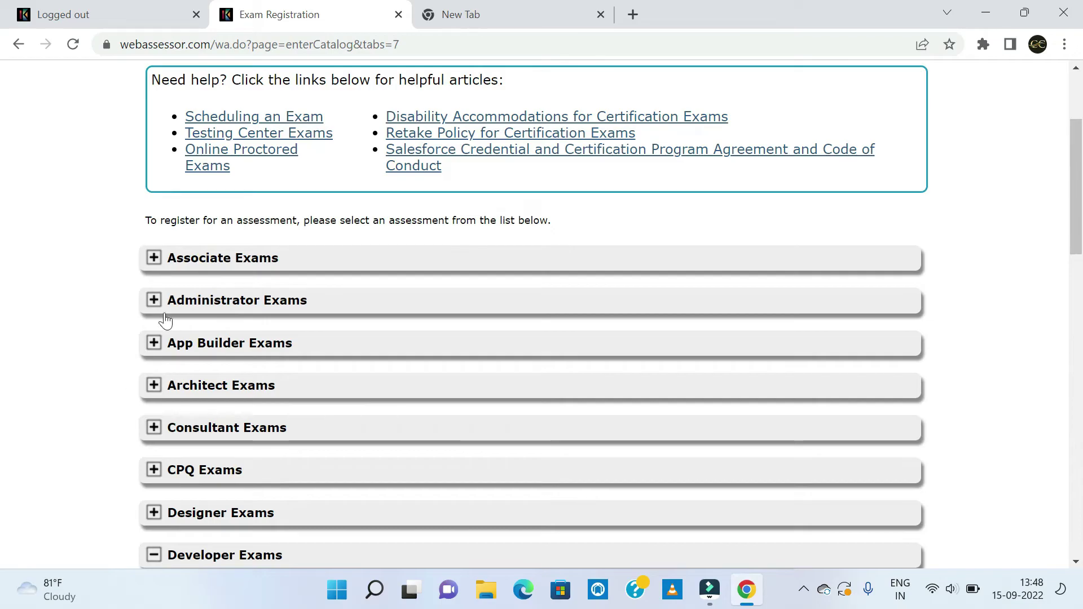
{"action": "left_click", "coordinate": [154, 302]}
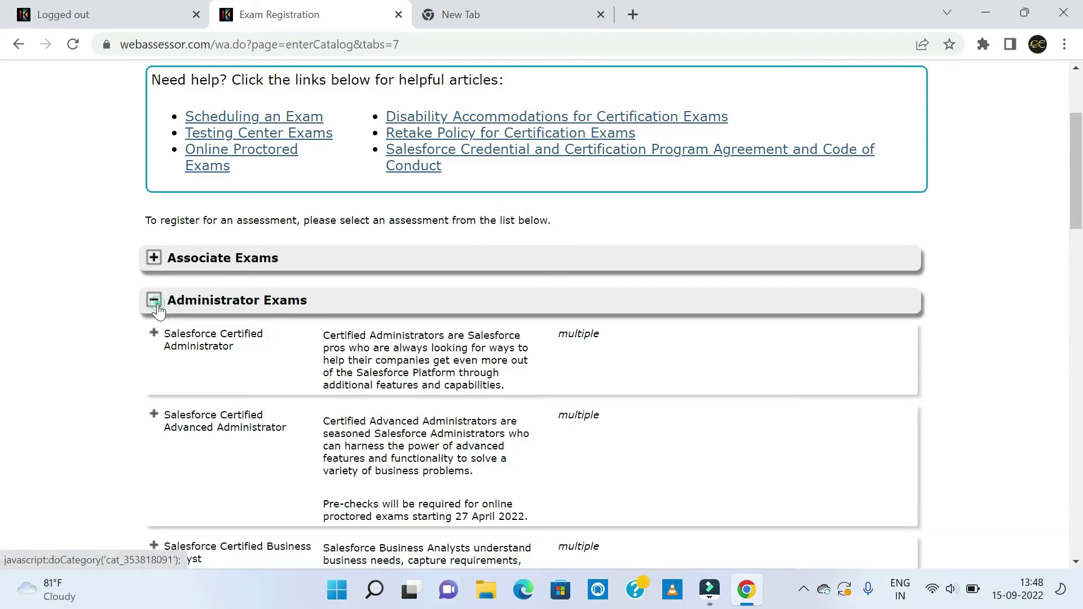
{"action": "scroll", "coordinate": [85, 409], "scroll_direction": "down", "scroll_amount": 2}
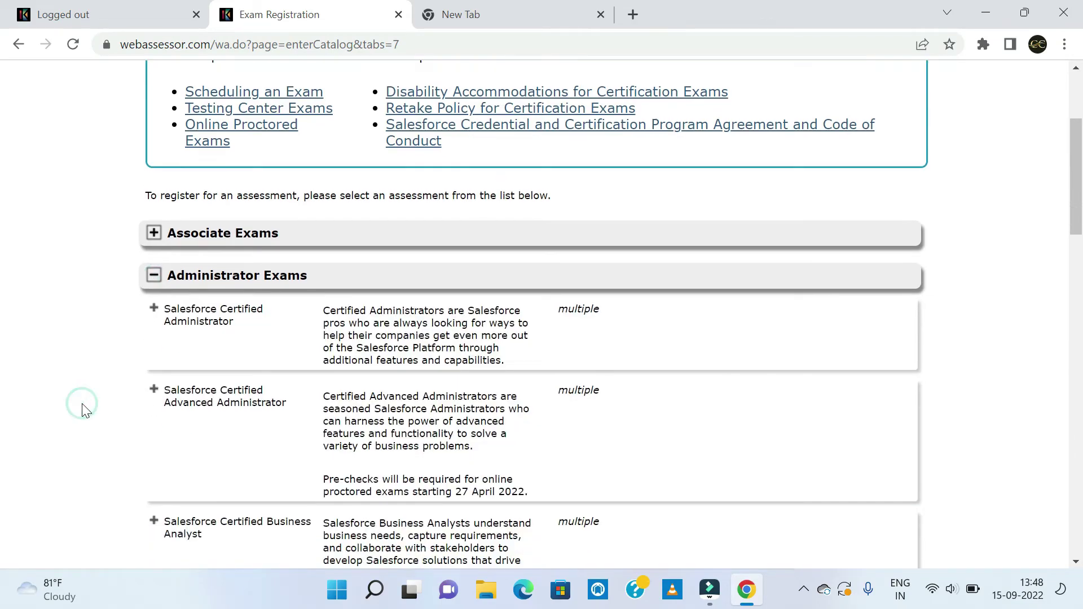
{"action": "scroll", "coordinate": [83, 407], "scroll_direction": "down", "scroll_amount": 2}
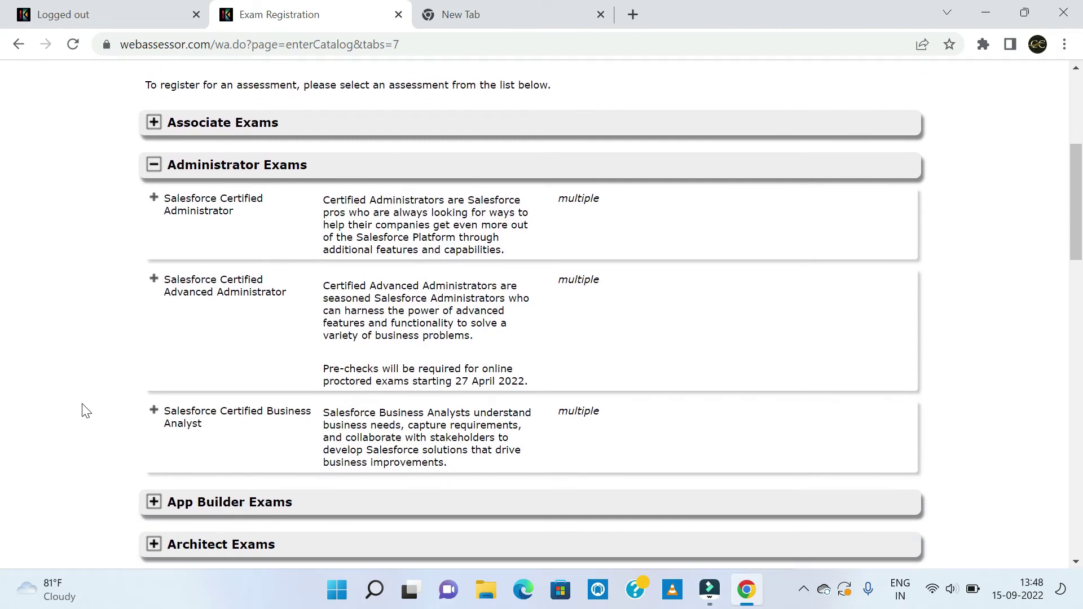
{"action": "scroll", "coordinate": [84, 409], "scroll_direction": "down", "scroll_amount": 1}
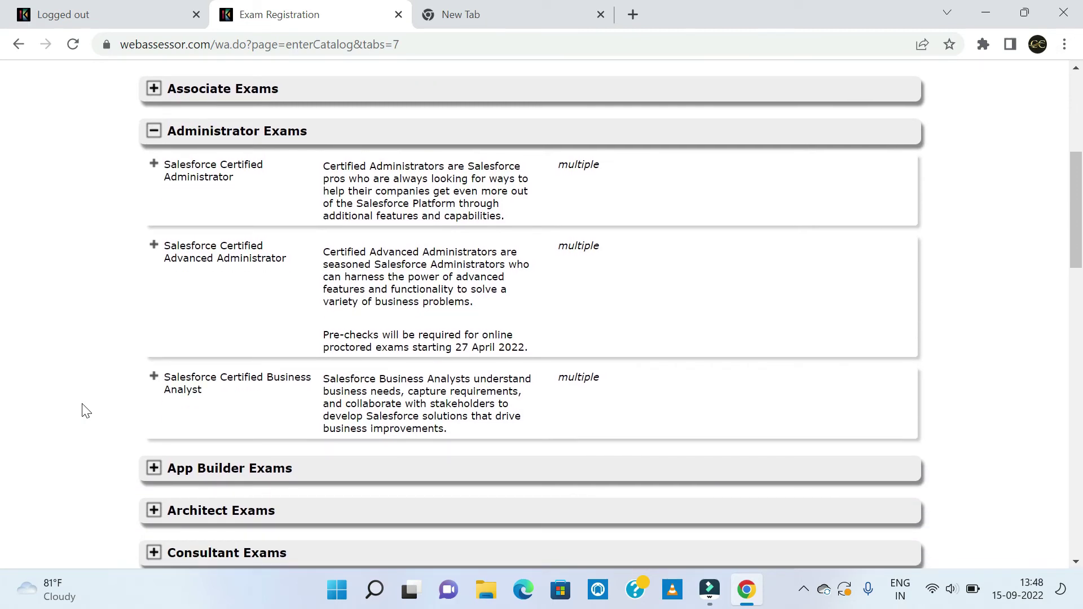
{"action": "scroll", "coordinate": [85, 410], "scroll_direction": "up", "scroll_amount": 5}
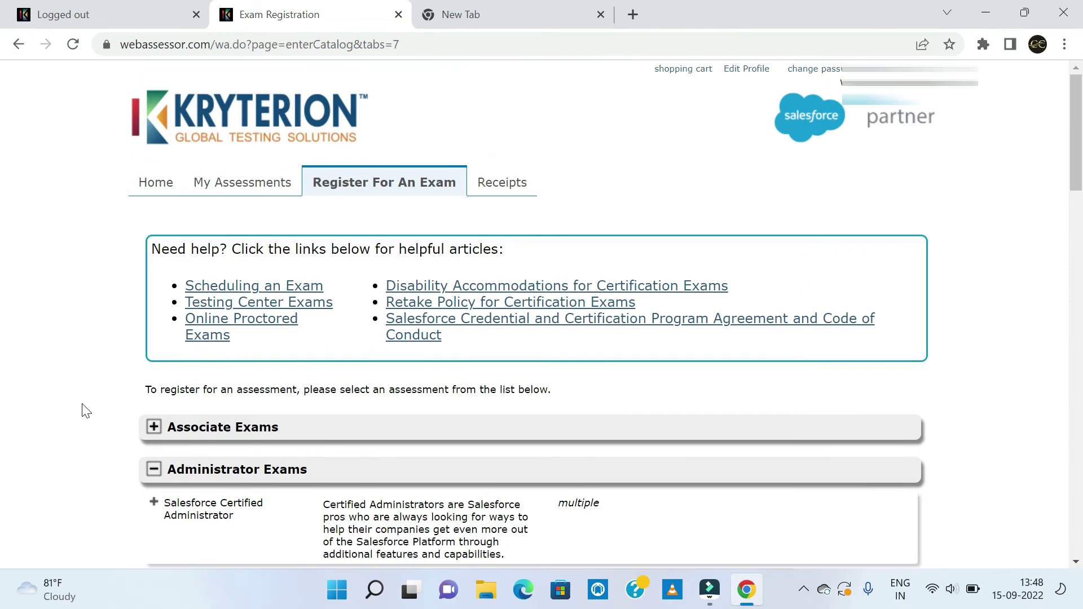
{"action": "left_click", "coordinate": [501, 187]}
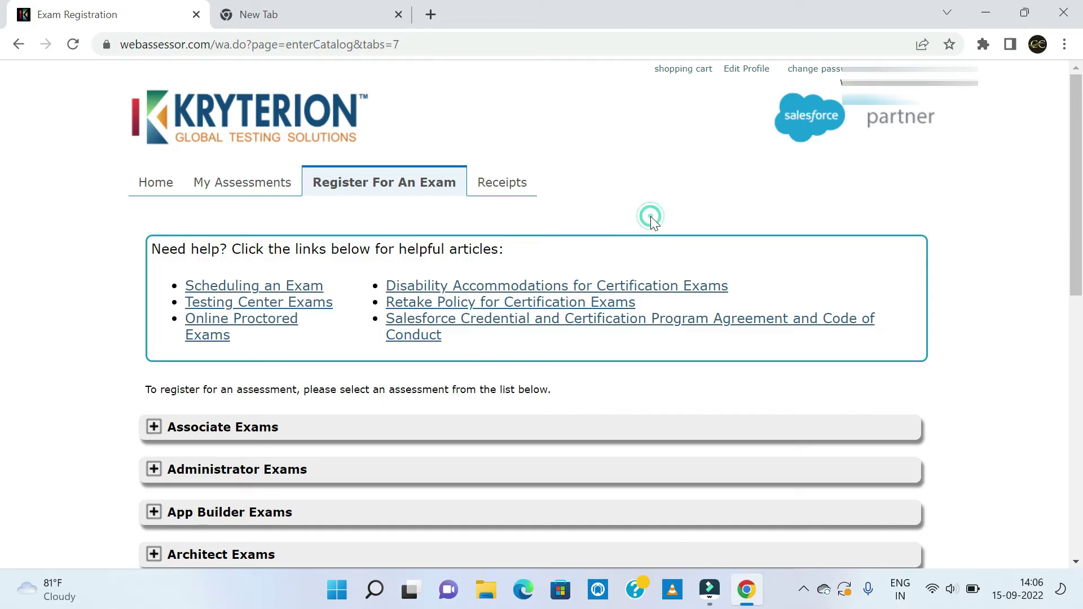
Expand the Developer Exams category in the exam catalogue.
{"action": "scroll", "coordinate": [651, 216], "scroll_direction": "down", "scroll_amount": 2}
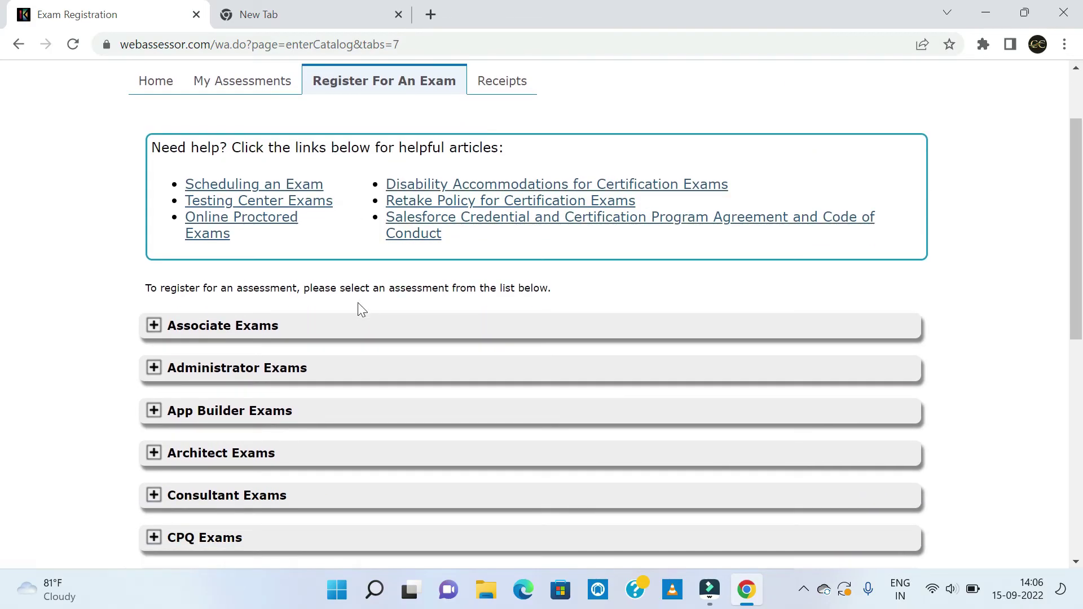
{"action": "scroll", "coordinate": [358, 303], "scroll_direction": "down", "scroll_amount": 4}
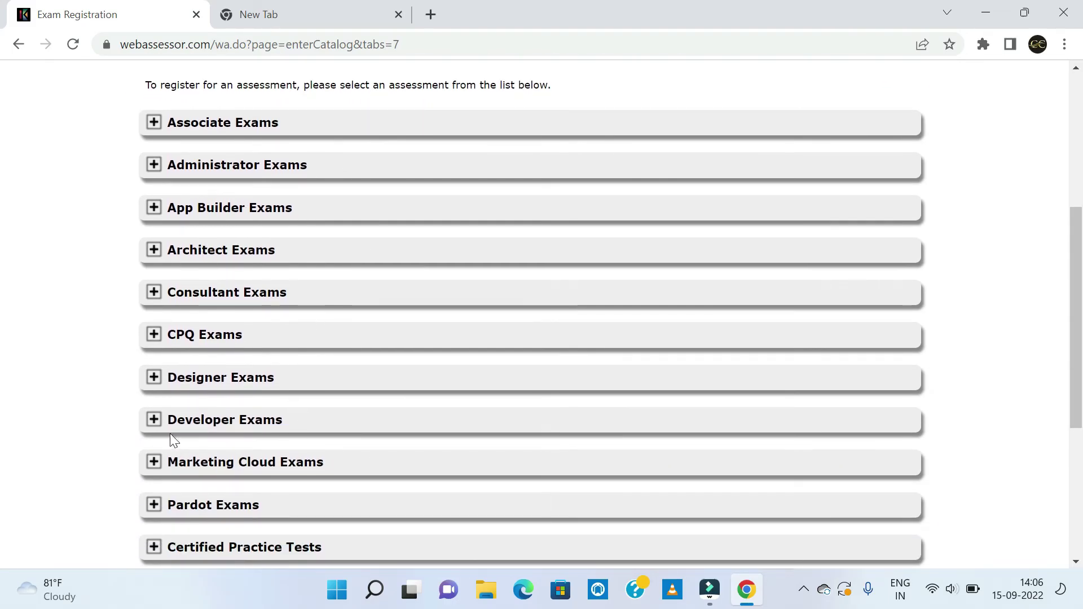
{"action": "left_click", "coordinate": [151, 422]}
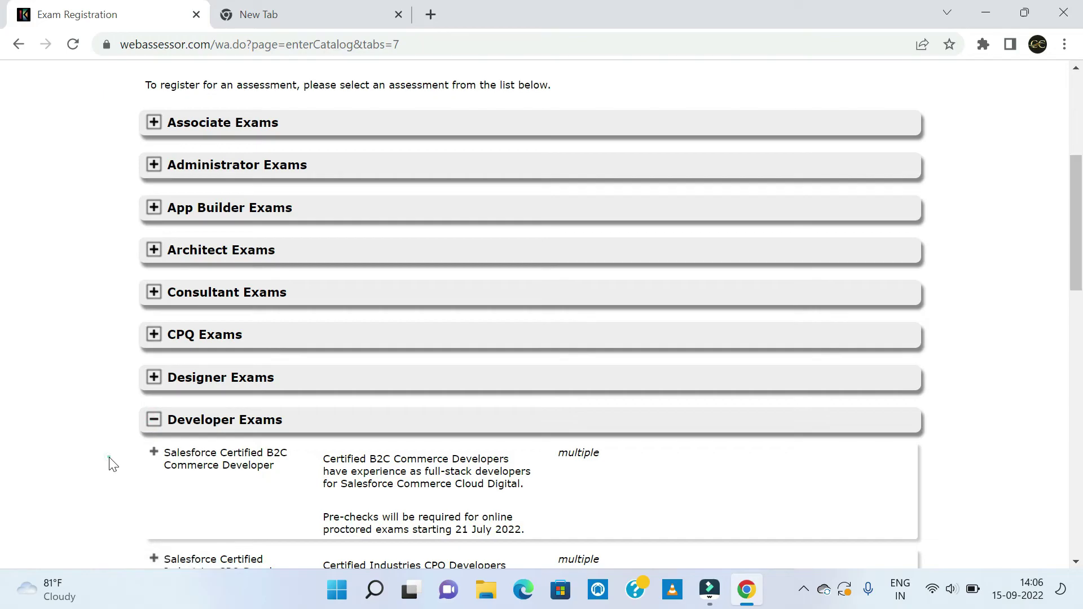
Register for the Online Proctored Salesforce Certified Platform Developer I exam, priced USD 200.00.
{"action": "scroll", "coordinate": [111, 464], "scroll_direction": "down", "scroll_amount": 6}
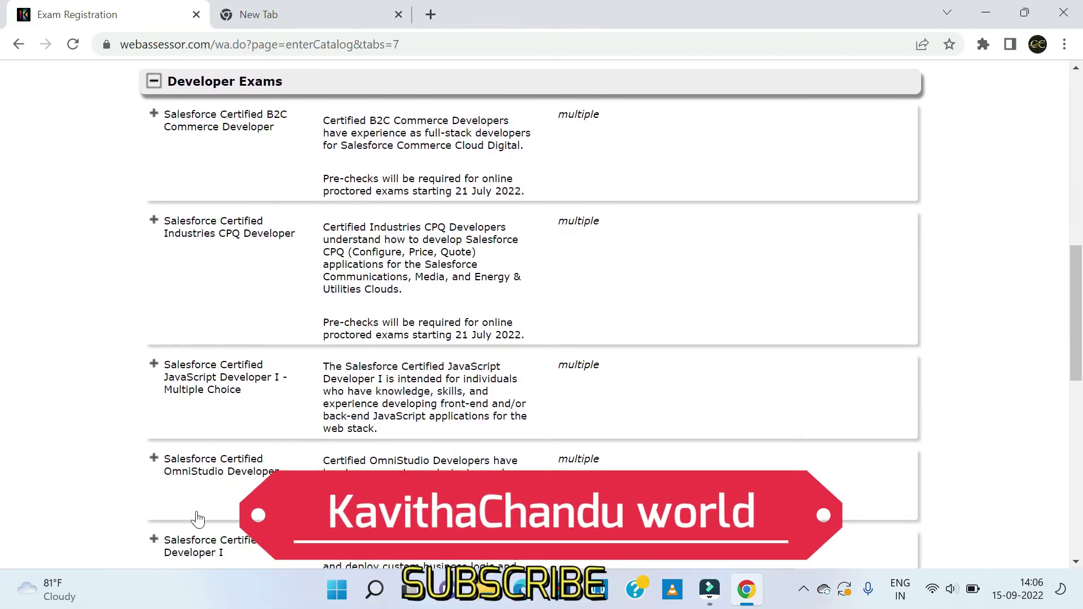
{"action": "scroll", "coordinate": [211, 507], "scroll_direction": "down", "scroll_amount": 3}
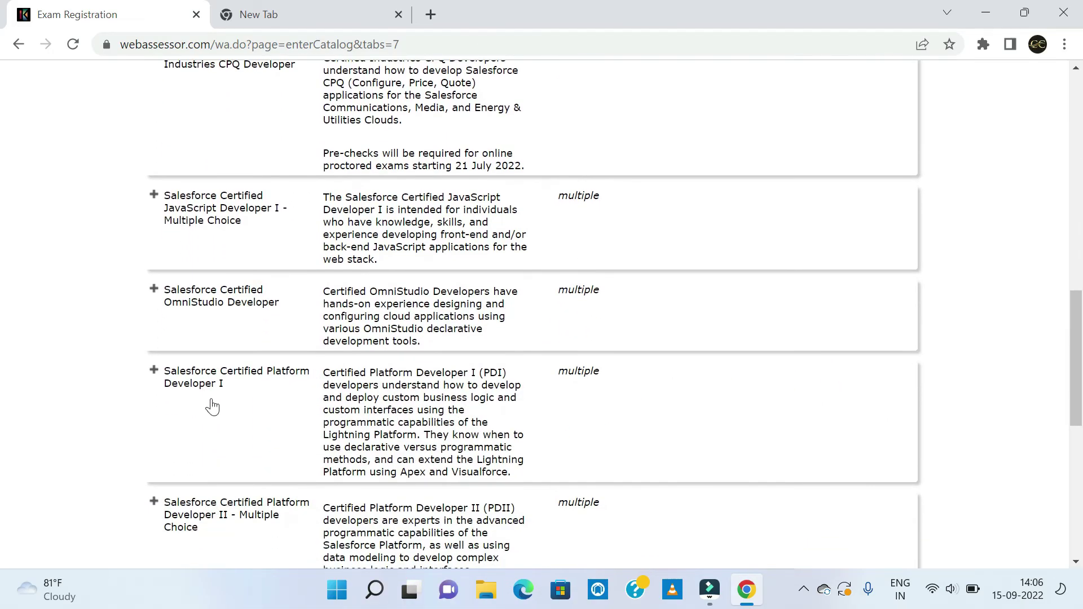
{"action": "left_click", "coordinate": [153, 371]}
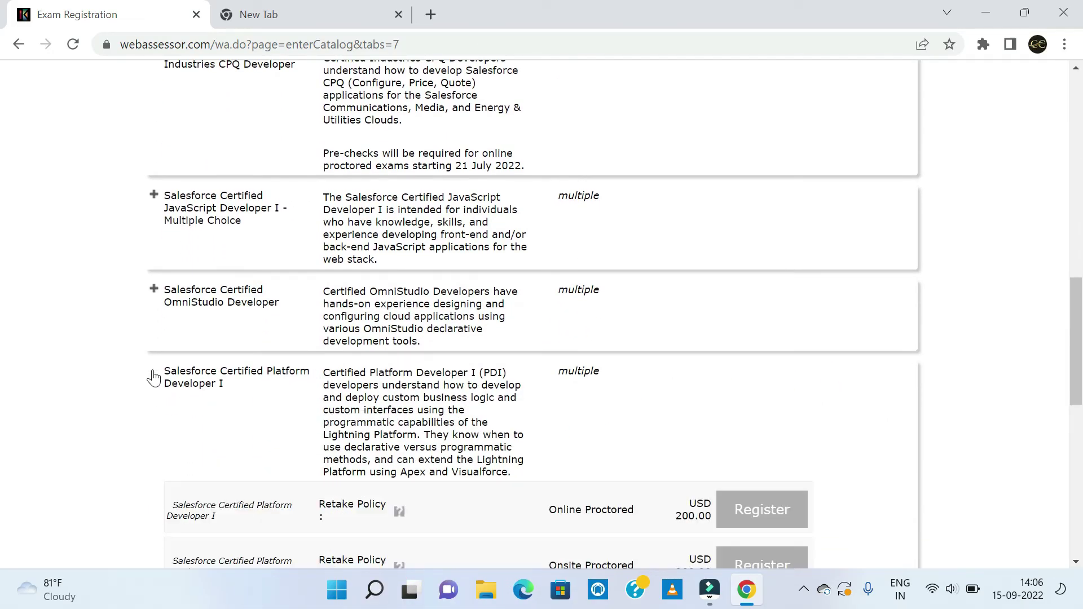
{"action": "left_click", "coordinate": [151, 372]}
{"action": "scroll", "coordinate": [760, 422], "scroll_direction": "down", "scroll_amount": 1}
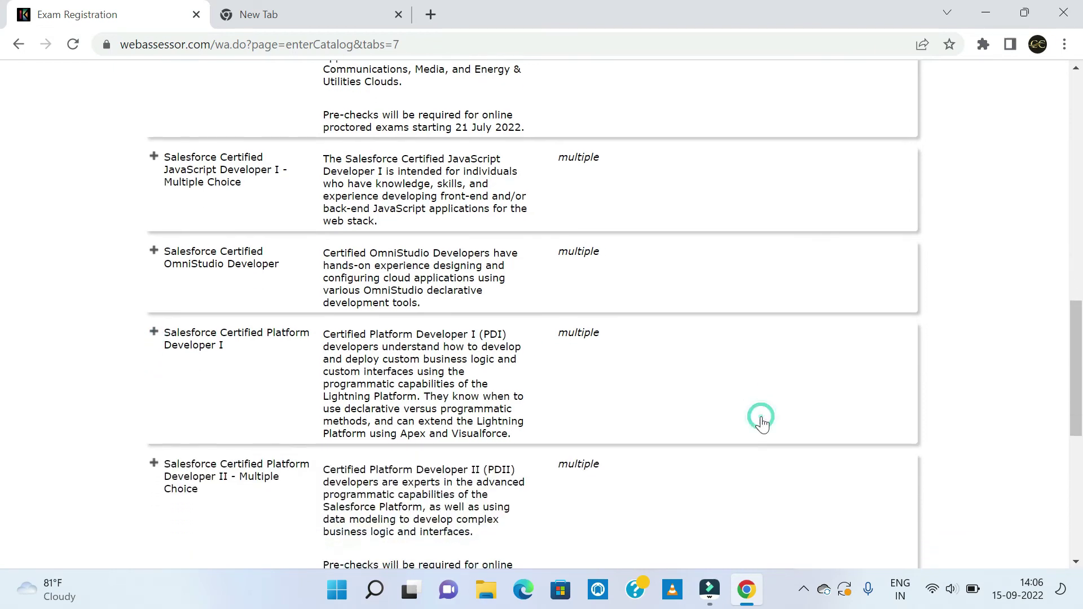
{"action": "scroll", "coordinate": [760, 423], "scroll_direction": "down", "scroll_amount": 3}
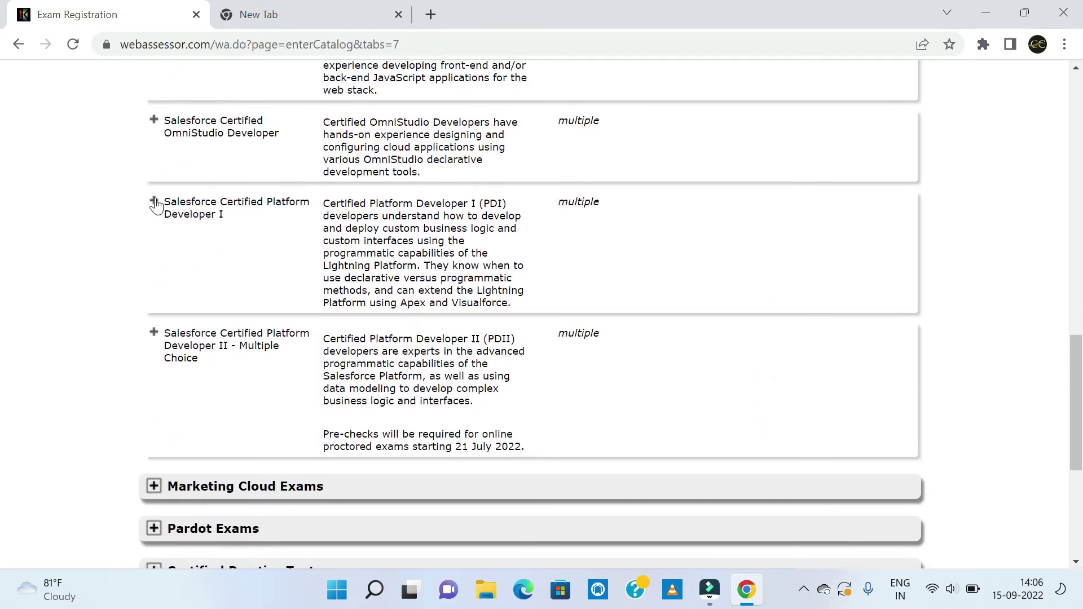
{"action": "left_click", "coordinate": [155, 203]}
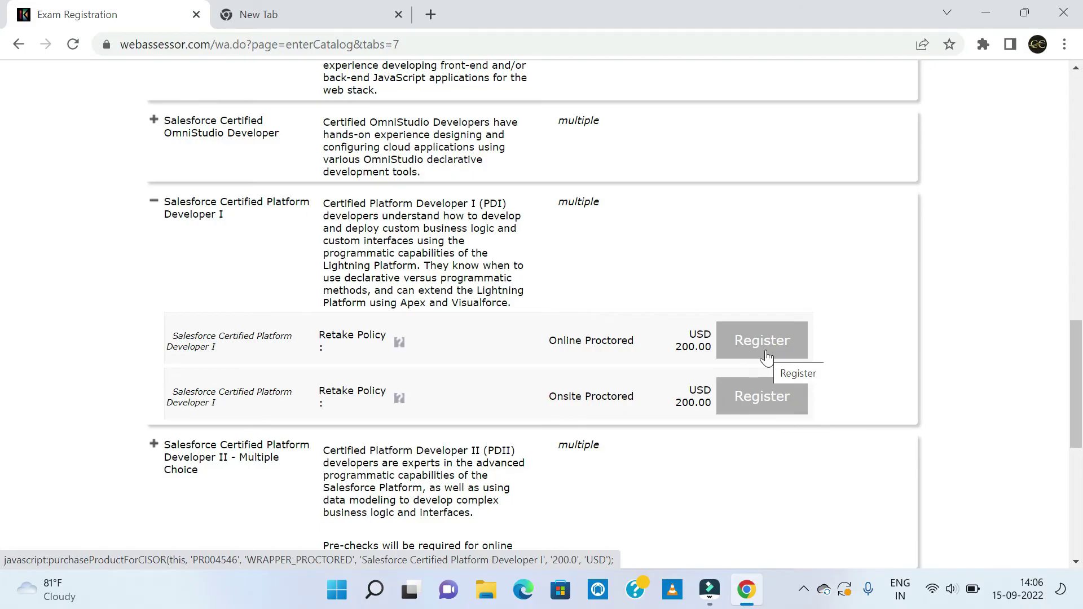
{"action": "left_click", "coordinate": [766, 357]}
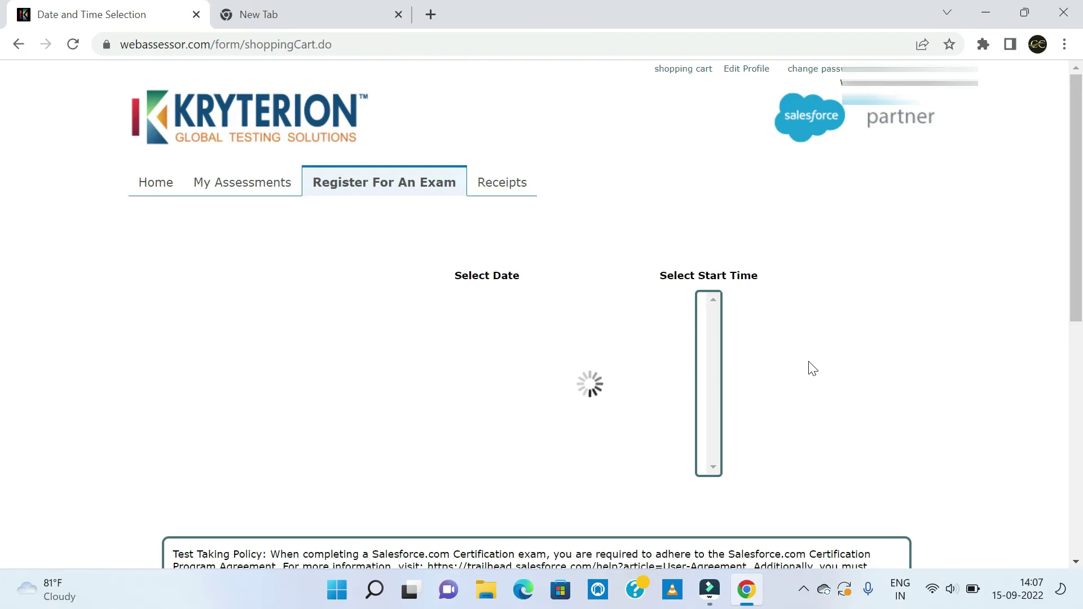
Pick Wednesday 21 September 2022 as the exam date.
{"action": "left_click", "coordinate": [809, 362]}
{"action": "scroll", "coordinate": [807, 361], "scroll_direction": "down", "scroll_amount": 2}
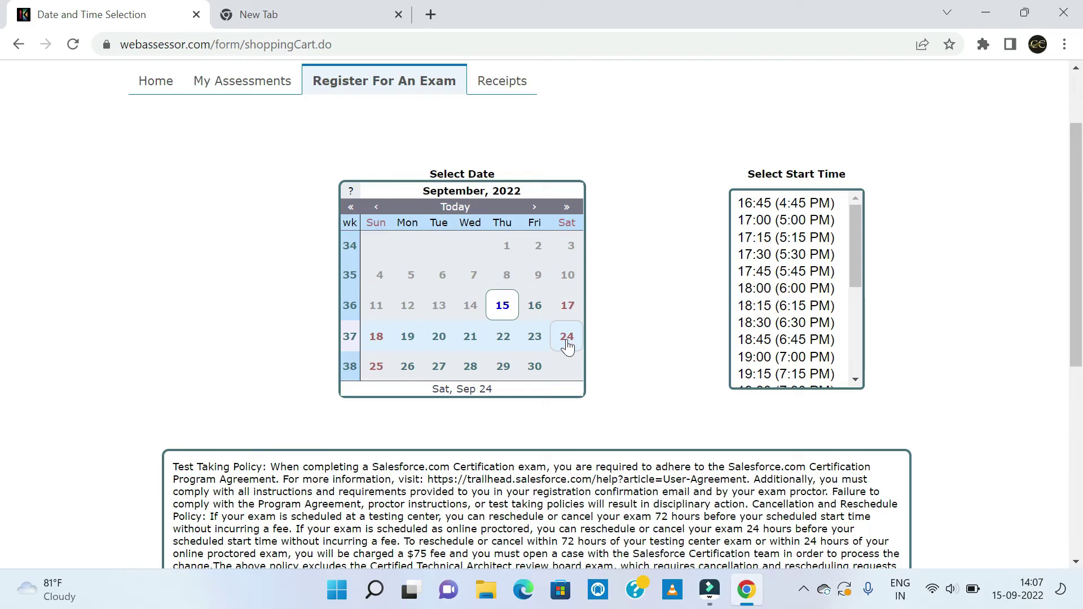
{"action": "left_click", "coordinate": [470, 339]}
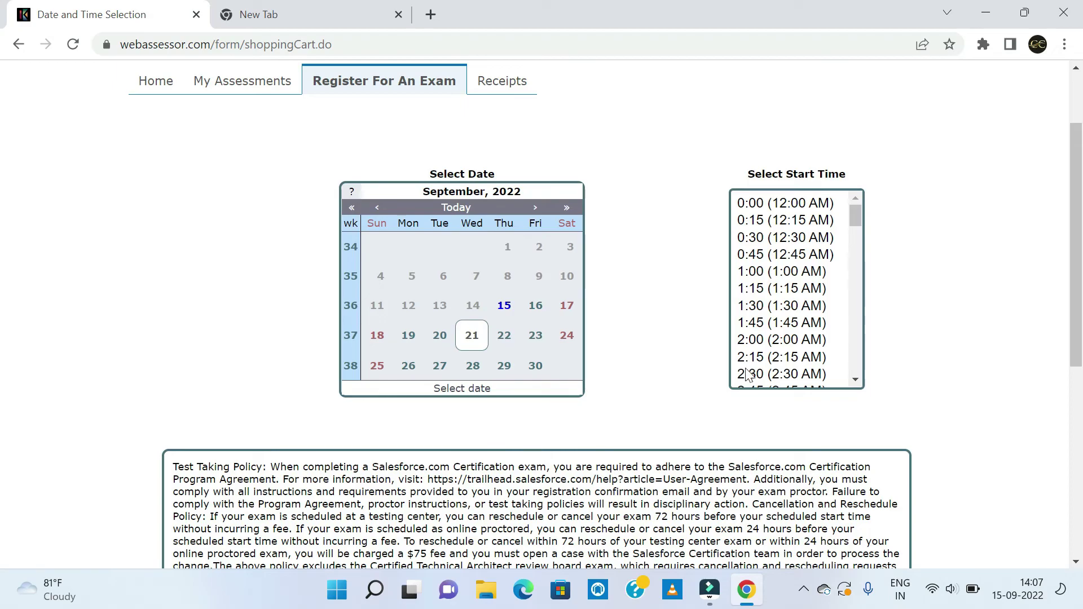
Choose the 20:00 (8:00 PM) start time, acknowledge the test-taking terms, and confirm the selection.
{"action": "left_click_drag", "start_coordinate": [860, 378], "coordinate": [860, 378]}
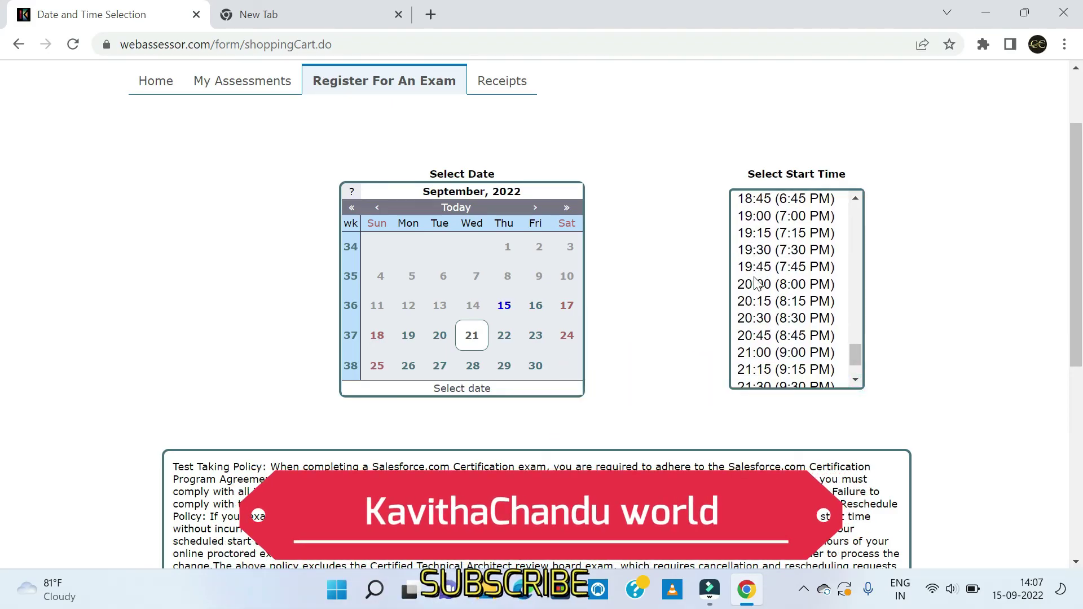
{"action": "left_click", "coordinate": [757, 284]}
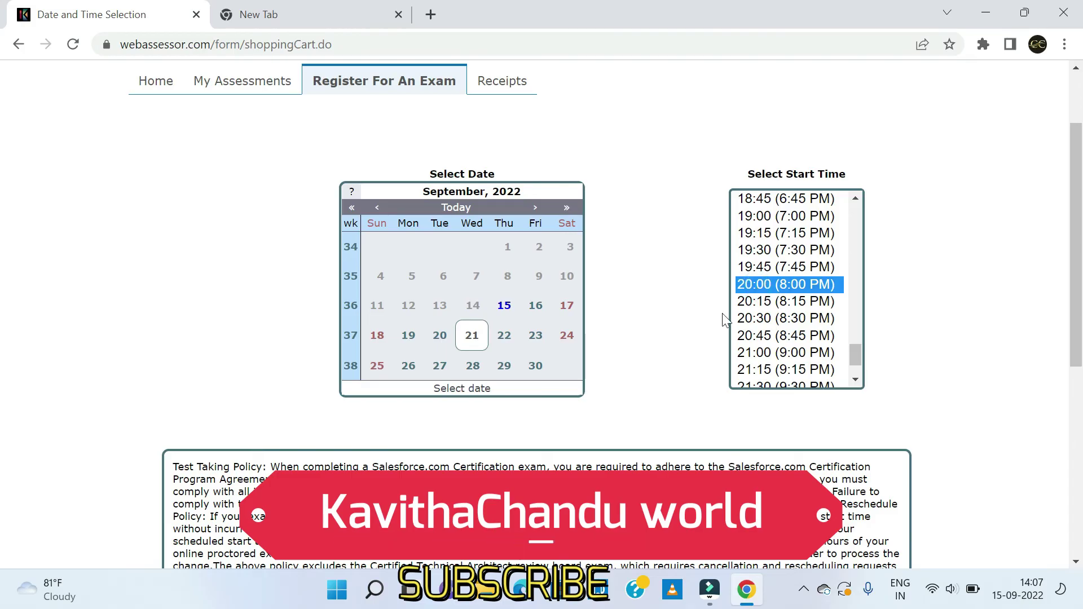
{"action": "scroll", "coordinate": [1072, 292], "scroll_direction": "down", "scroll_amount": 2}
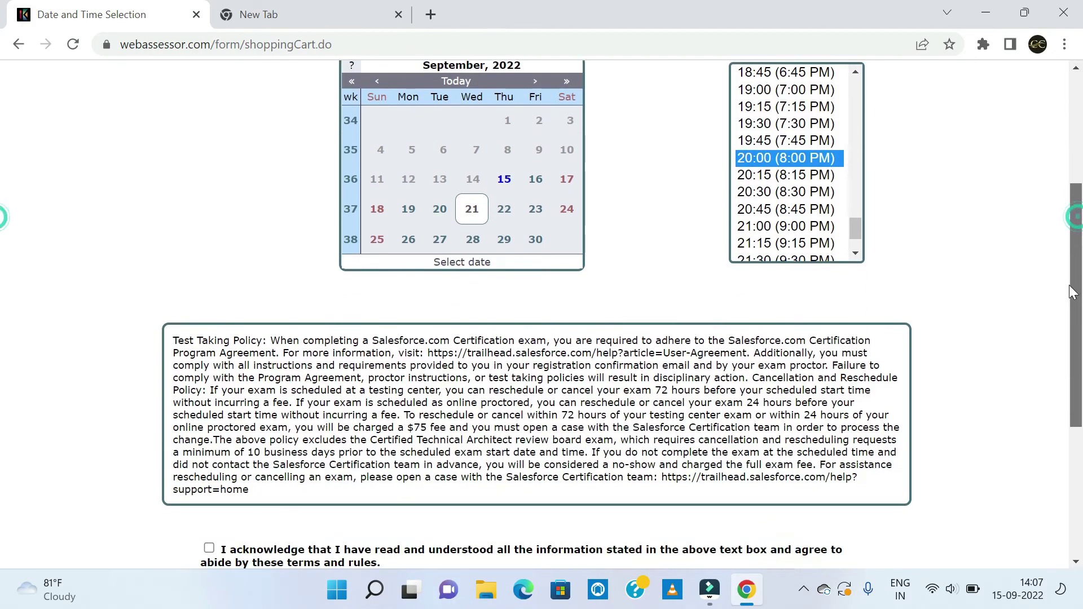
{"action": "scroll", "coordinate": [1072, 291], "scroll_direction": "down", "scroll_amount": 3}
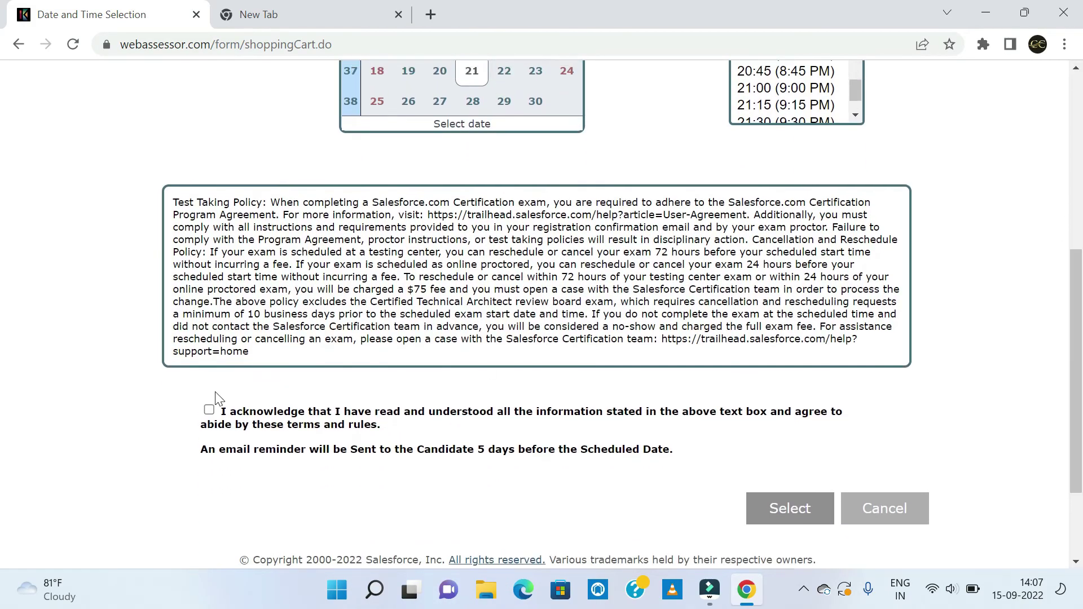
{"action": "left_click", "coordinate": [208, 410]}
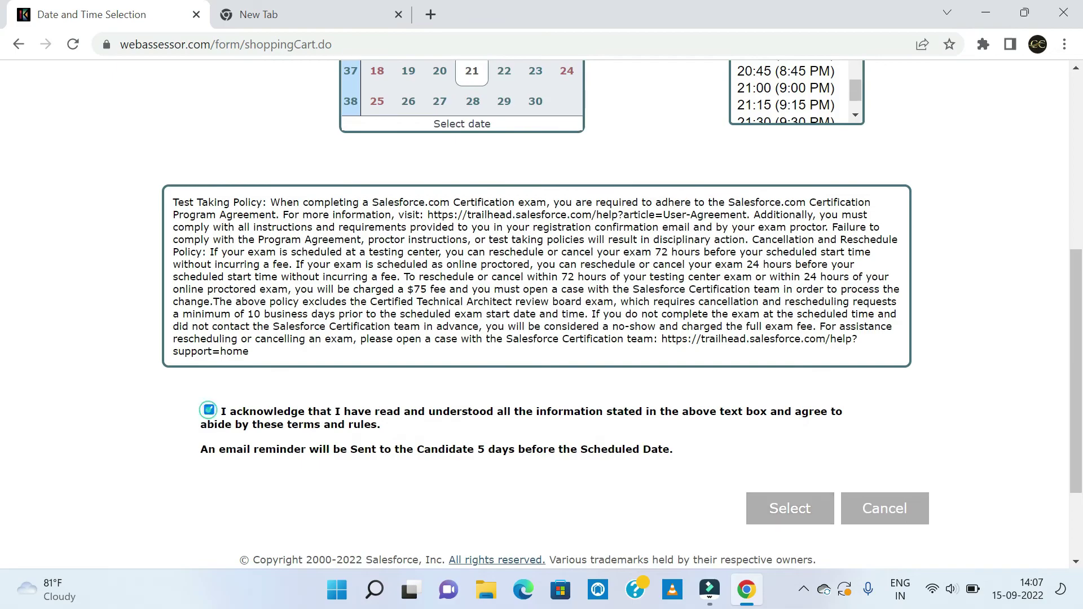
{"action": "left_click", "coordinate": [759, 510]}
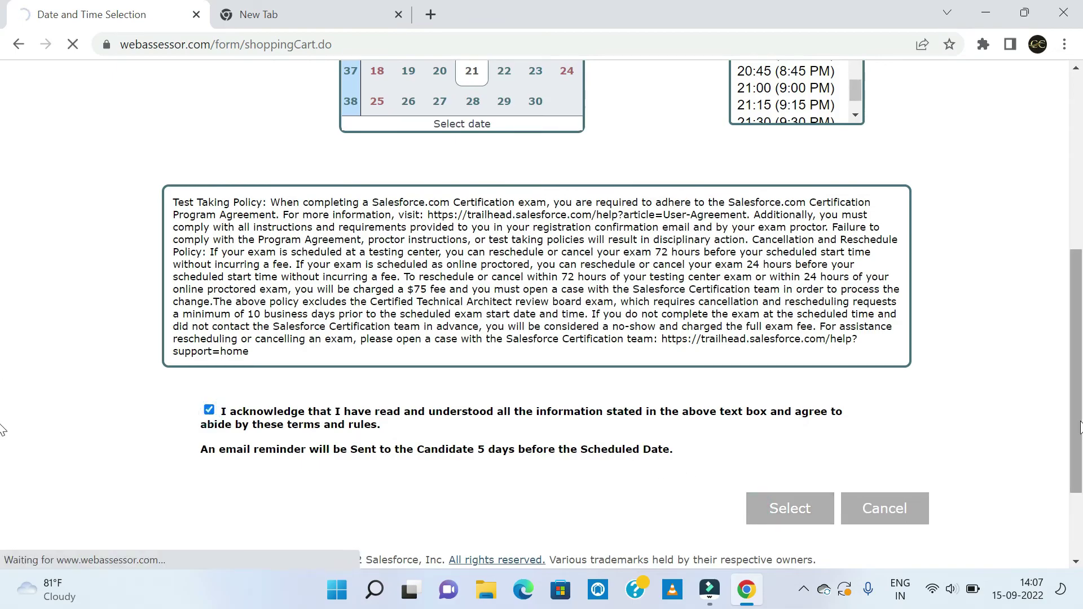
{"action": "scroll", "coordinate": [571, 330], "scroll_direction": "up", "scroll_amount": 4}
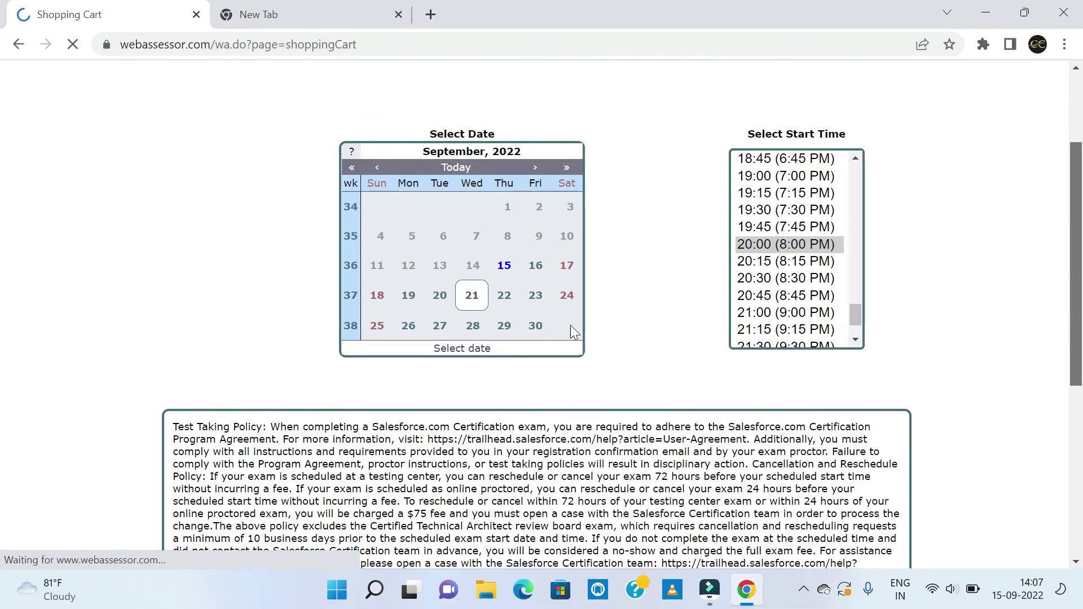
Submit the voucher code to reduce the Platform Developer I cart to USD 0.00 and check out.
{"action": "scroll", "coordinate": [1003, 432], "scroll_direction": "down", "scroll_amount": 5}
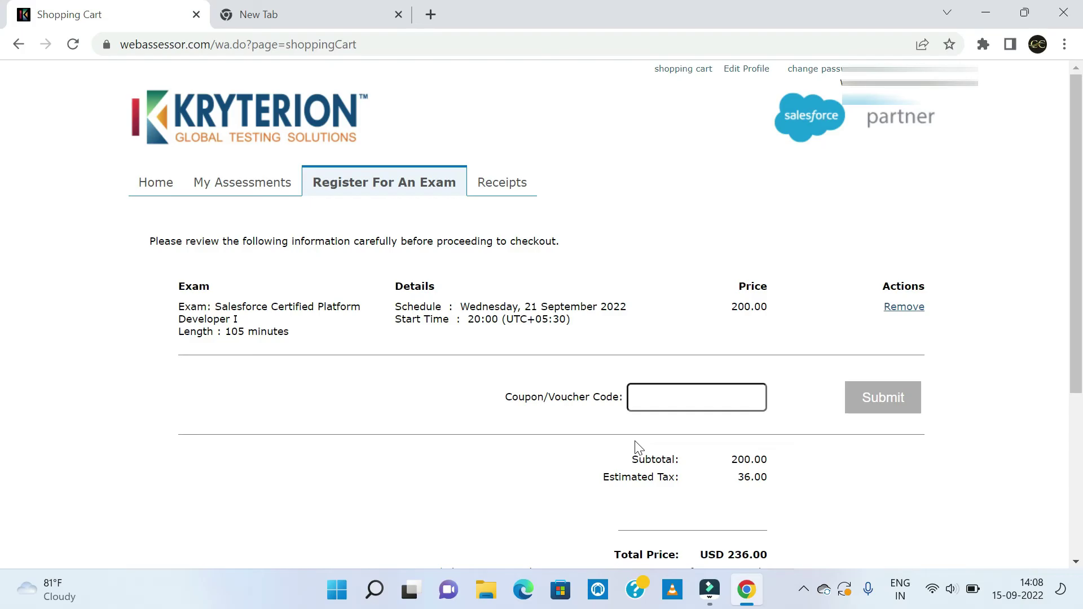
{"action": "scroll", "coordinate": [635, 446], "scroll_direction": "down", "scroll_amount": 2}
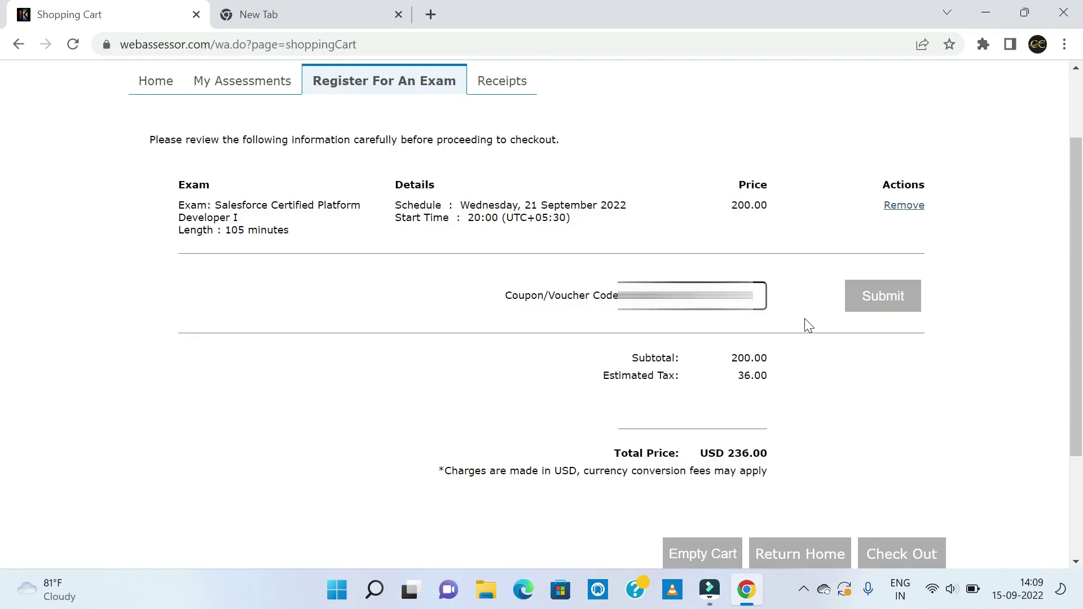
{"action": "left_click", "coordinate": [881, 311]}
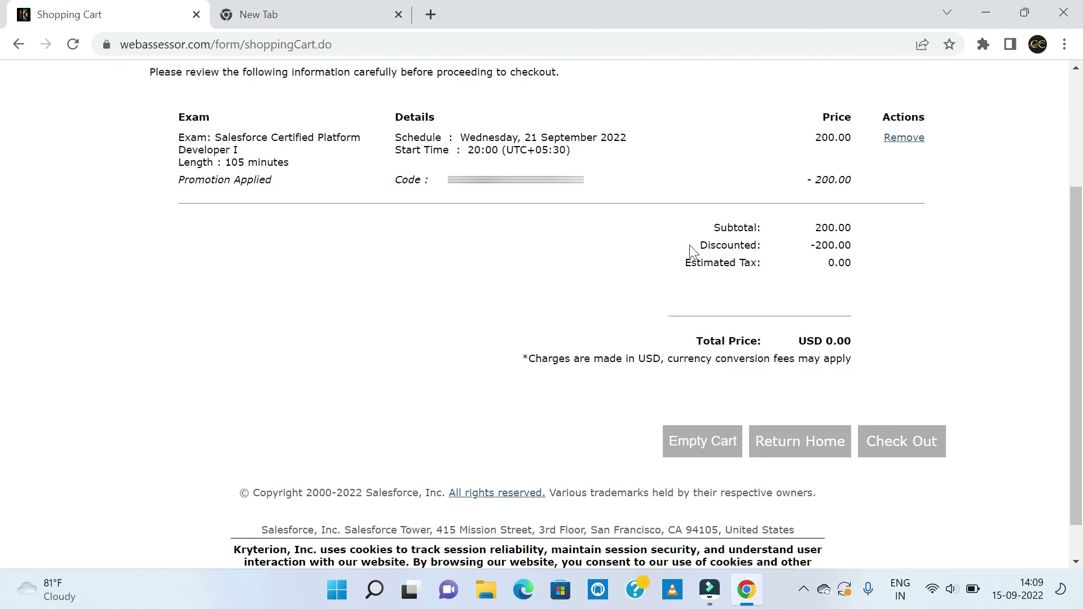
{"action": "left_click", "coordinate": [906, 443]}
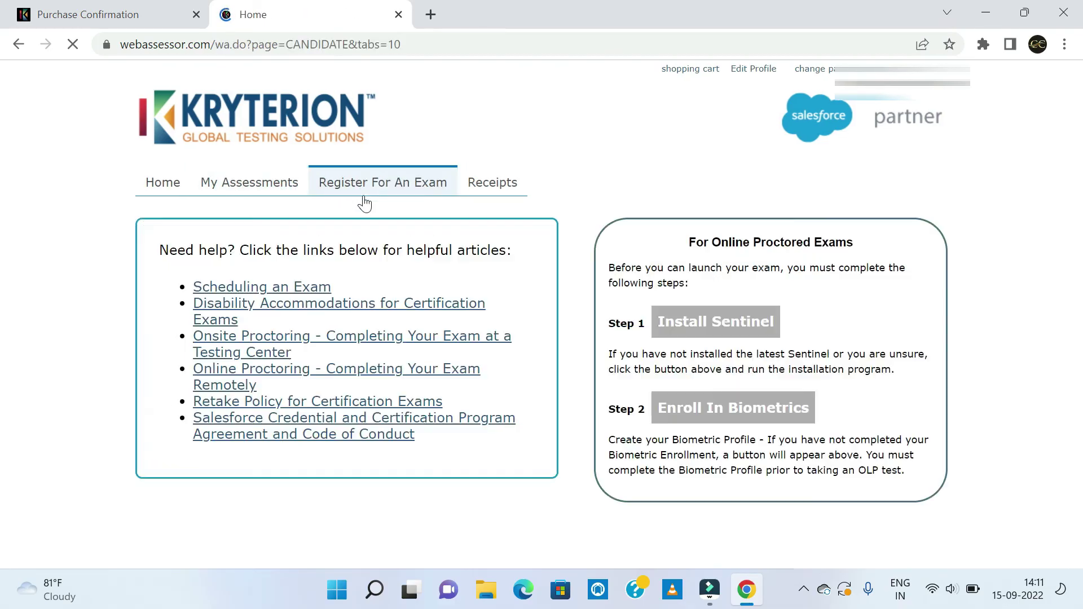
Verify Platform Developer I appears under Scheduled Exams for 21 September 2022 at 2000H, then view the receipts list.
{"action": "scroll", "coordinate": [223, 221], "scroll_direction": "down", "scroll_amount": 5}
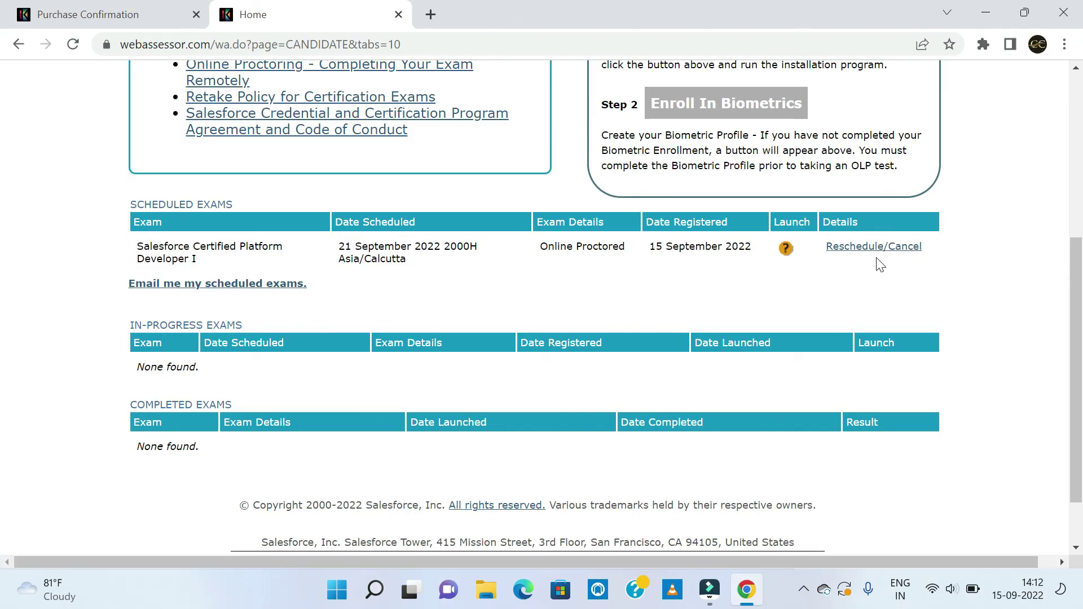
{"action": "scroll", "coordinate": [1061, 213], "scroll_direction": "up", "scroll_amount": 5}
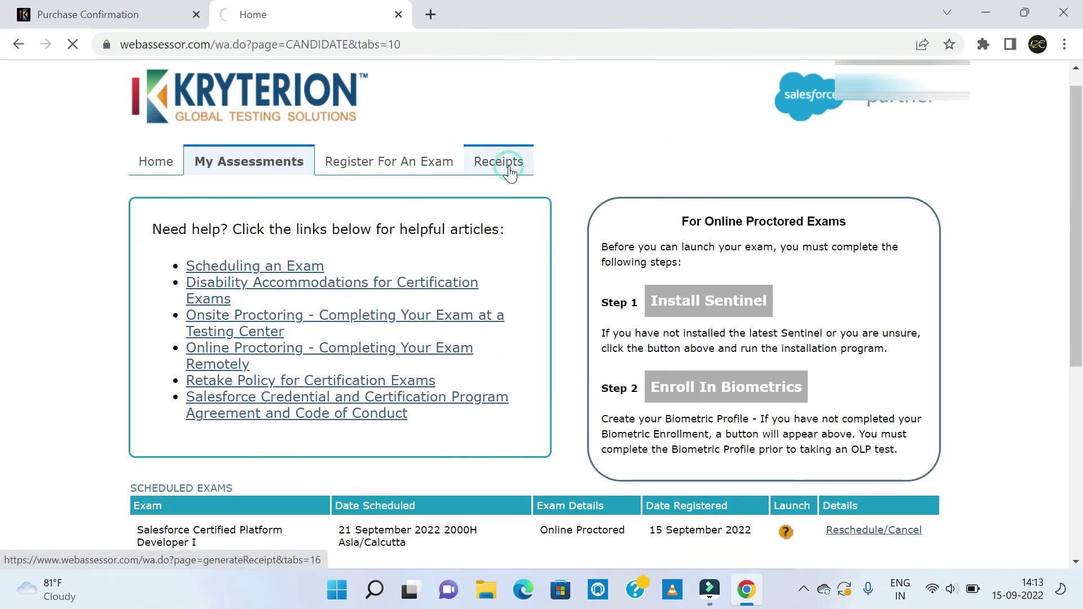
{"action": "left_click", "coordinate": [510, 168]}
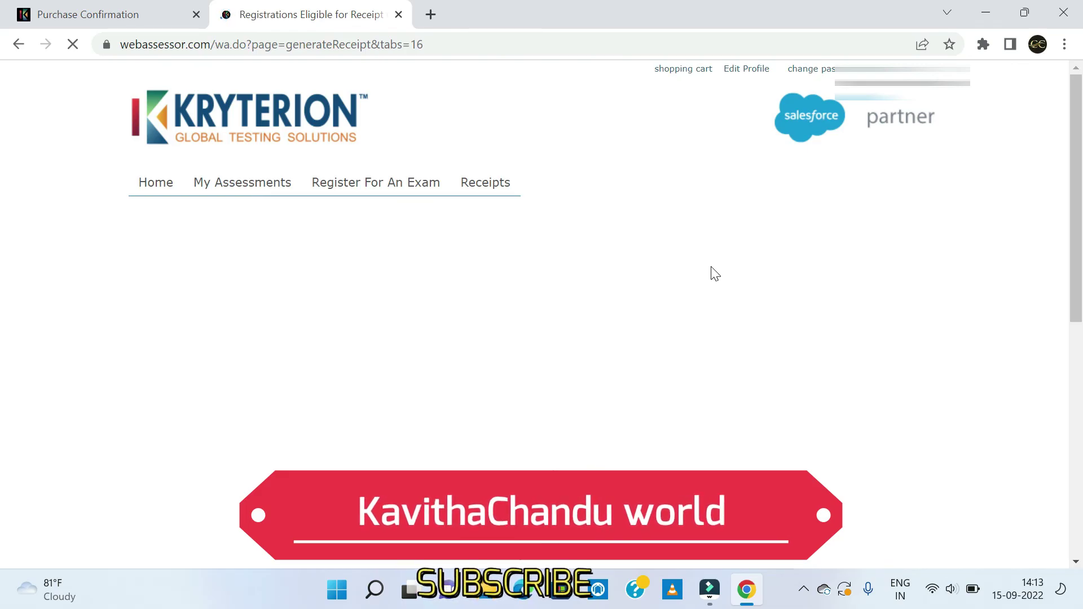
Open the USD 0.00 purchase receipt for Salesforce Certified Platform Developer I in a new tab.
{"action": "left_click_drag", "start_coordinate": [1076, 140], "coordinate": [1078, 158]}
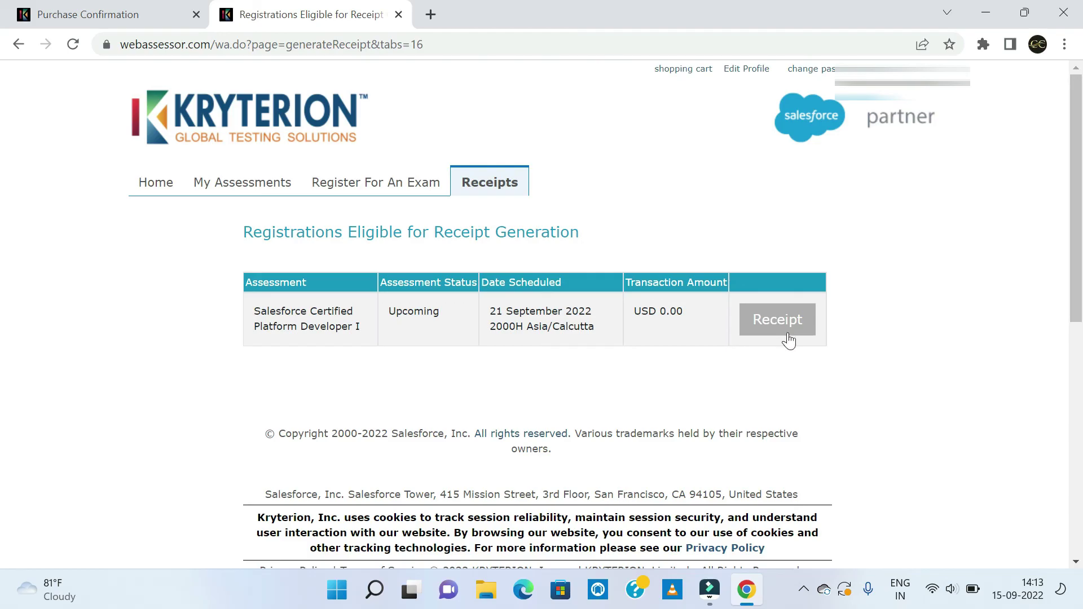
{"action": "left_click", "coordinate": [776, 319]}
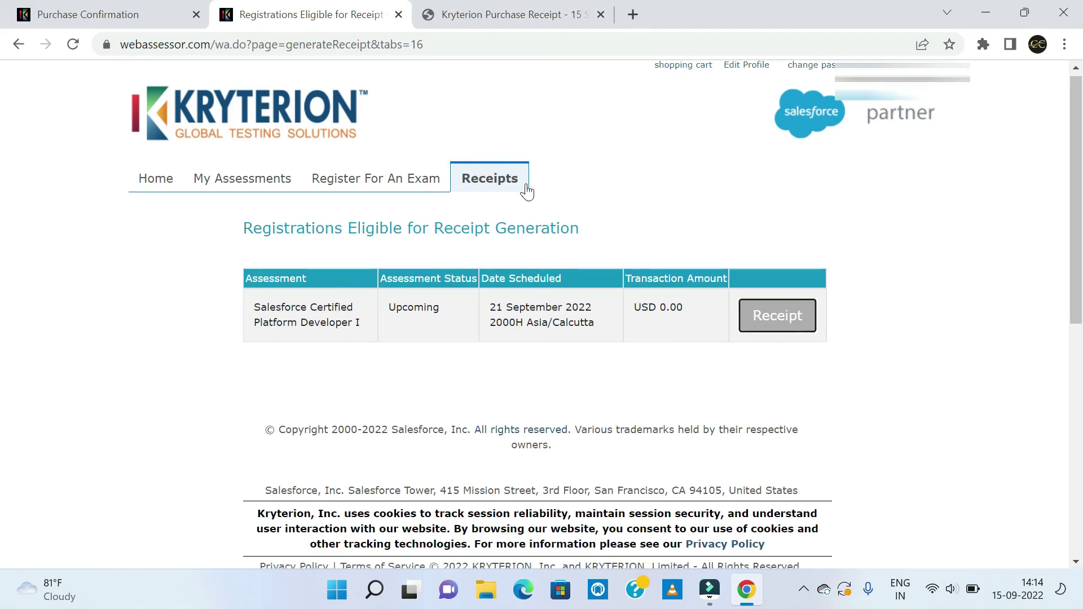